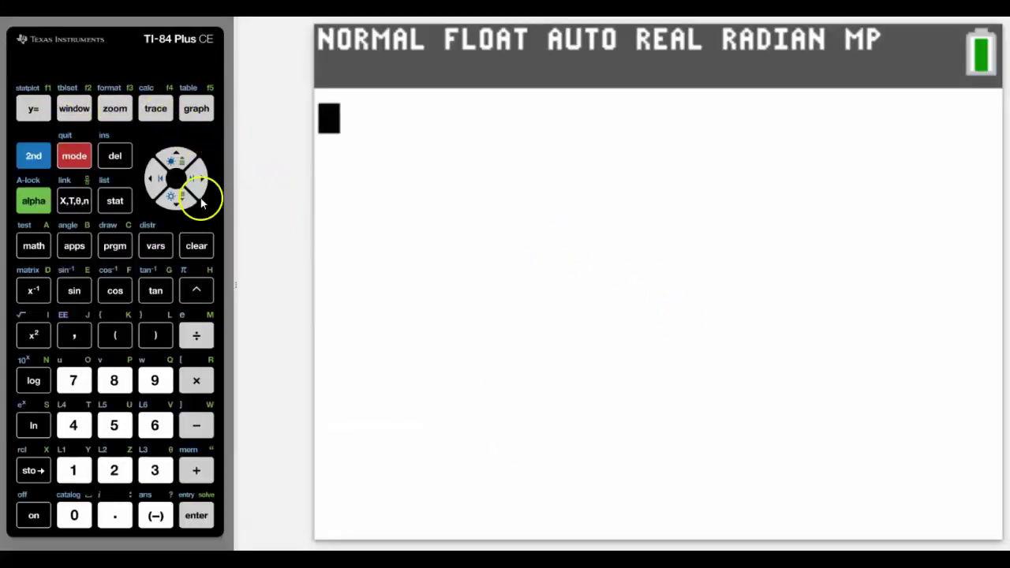
Step: Open the STAT list editor and enter 0, 1 and 2 into L1
click(115, 202)
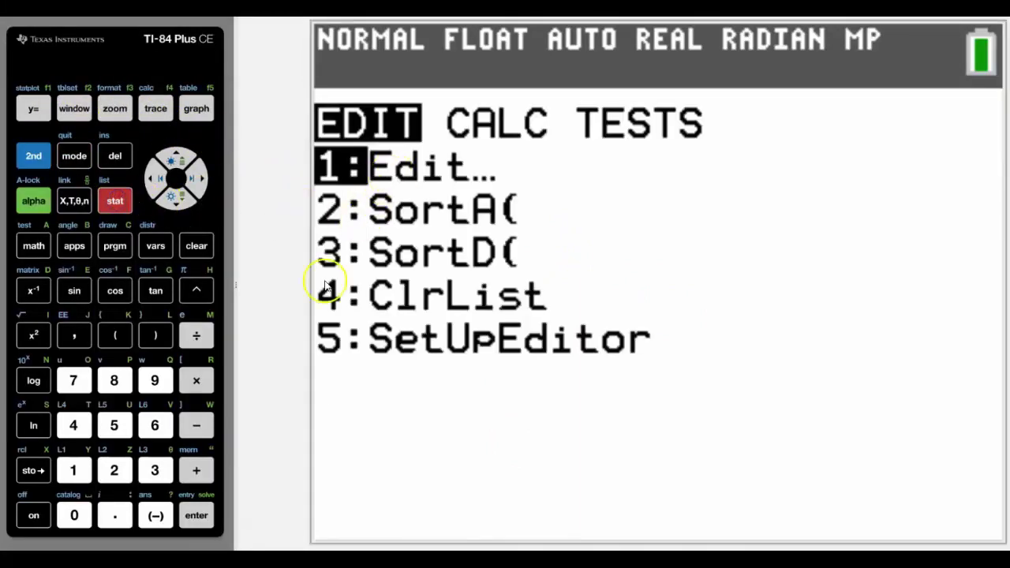
click(196, 520)
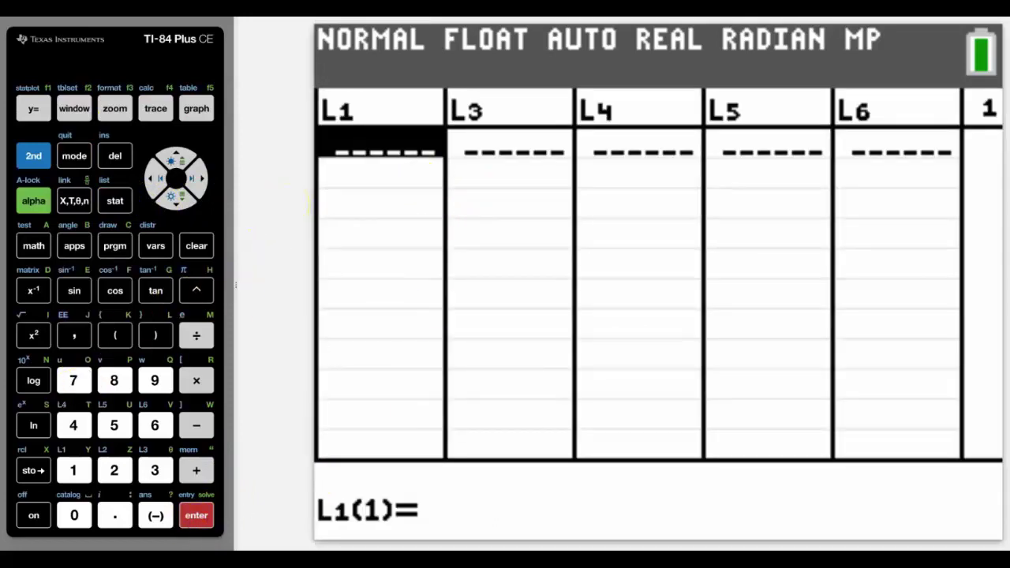
click(74, 515)
click(193, 515)
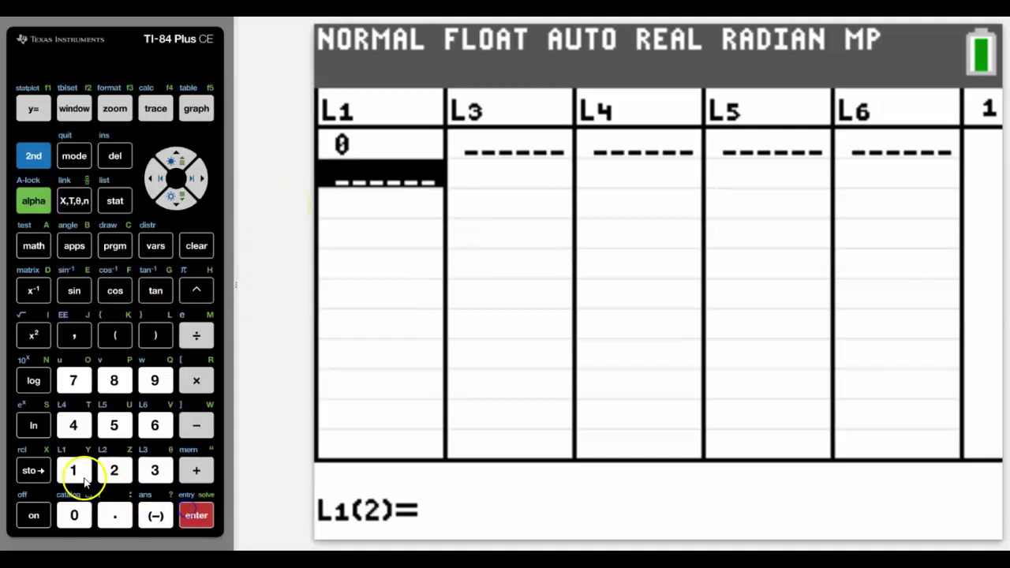
click(73, 470)
click(183, 517)
click(114, 471)
click(196, 517)
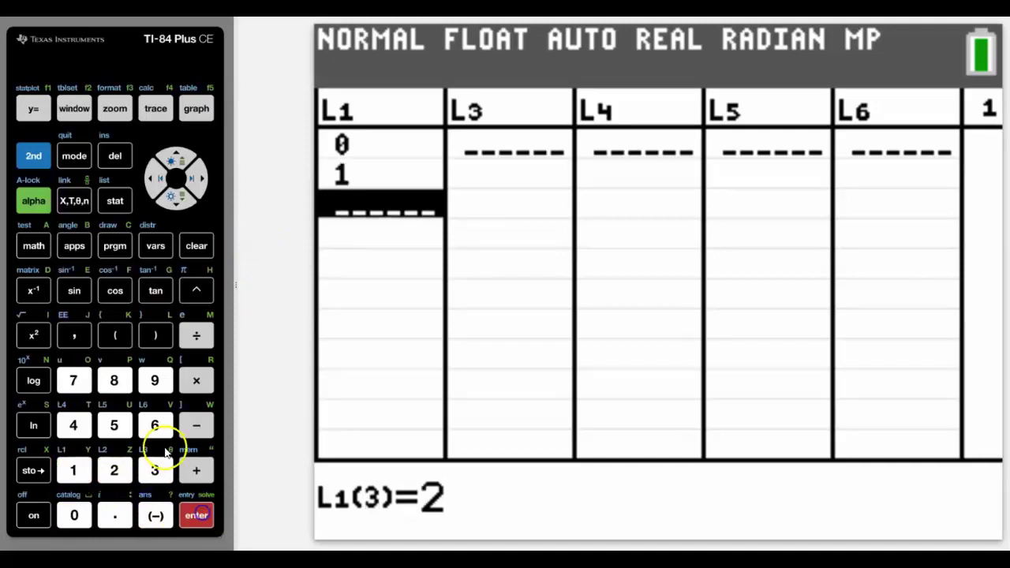
Step: Enter 3, 4, 5 and 6 as the remaining L1 values
click(155, 470)
click(190, 517)
click(74, 425)
click(193, 516)
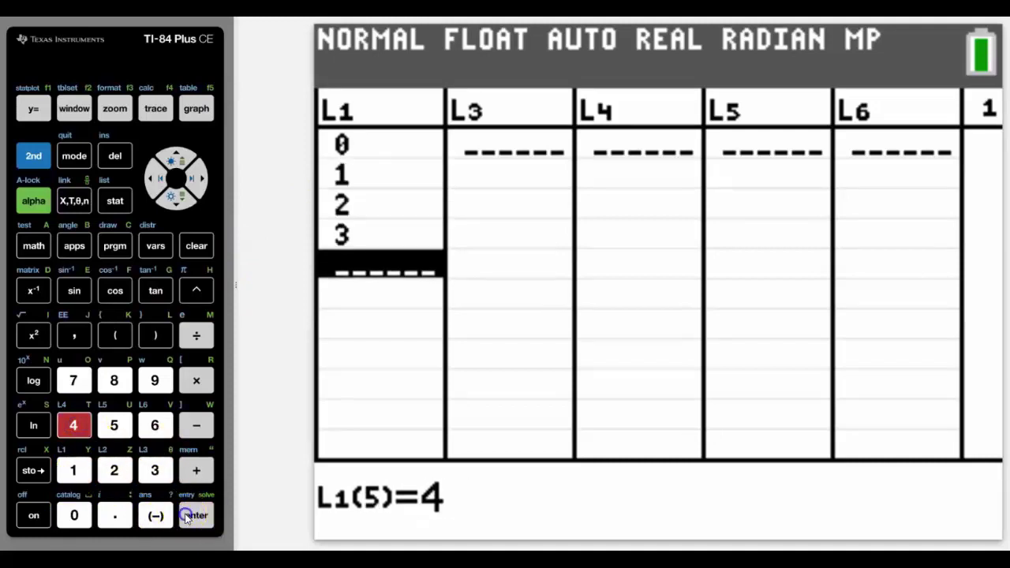
click(114, 426)
click(198, 517)
click(154, 427)
click(198, 515)
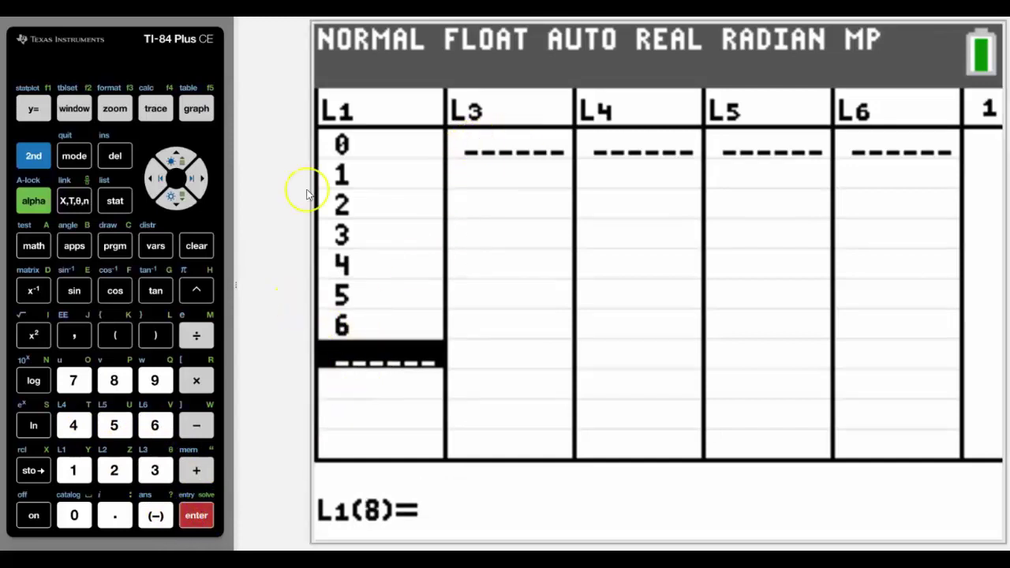
Step: Enter the values 2, 3 and 5 into list L4
click(190, 180)
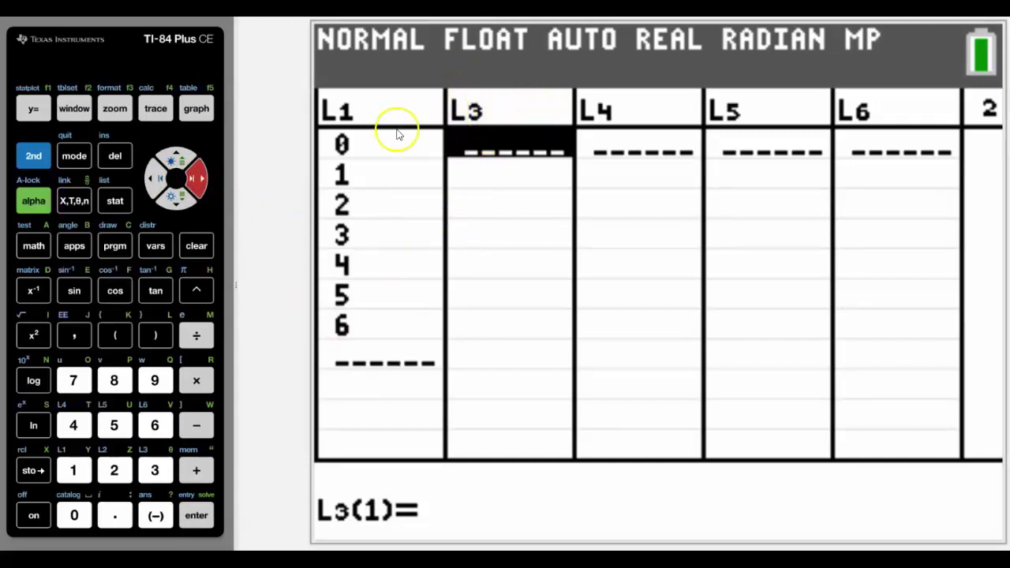
click(195, 179)
click(114, 470)
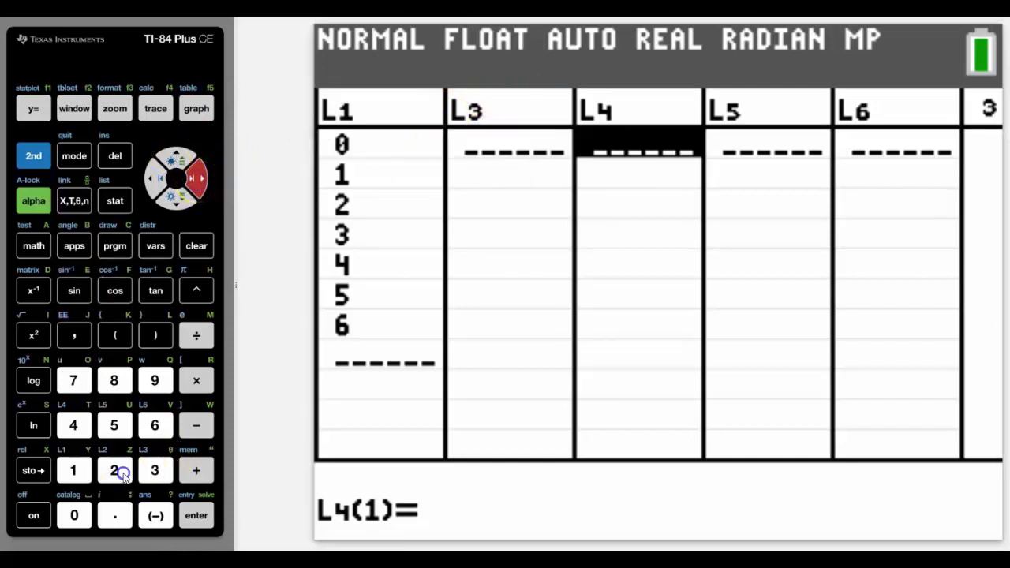
click(197, 515)
click(156, 470)
click(196, 515)
click(114, 426)
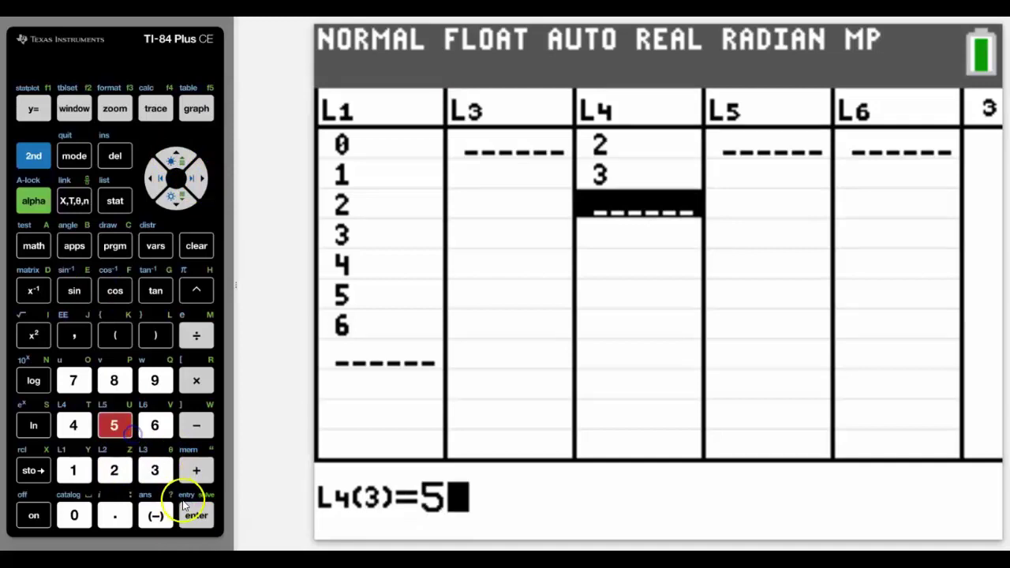
click(197, 516)
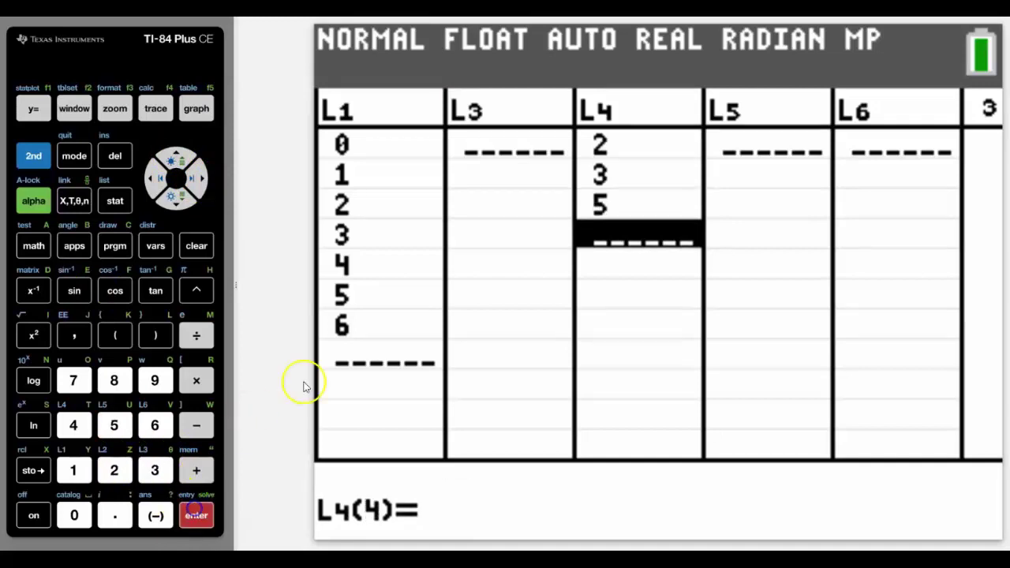
Step: Delete the L4 column from the list editor via its header
click(177, 160)
click(177, 160)
click(176, 161)
click(177, 160)
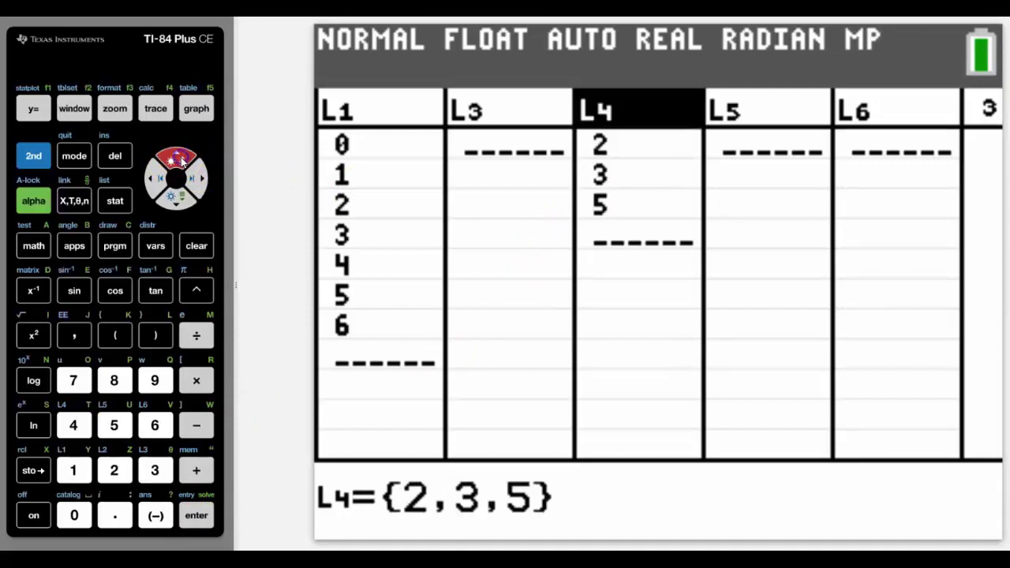
click(115, 157)
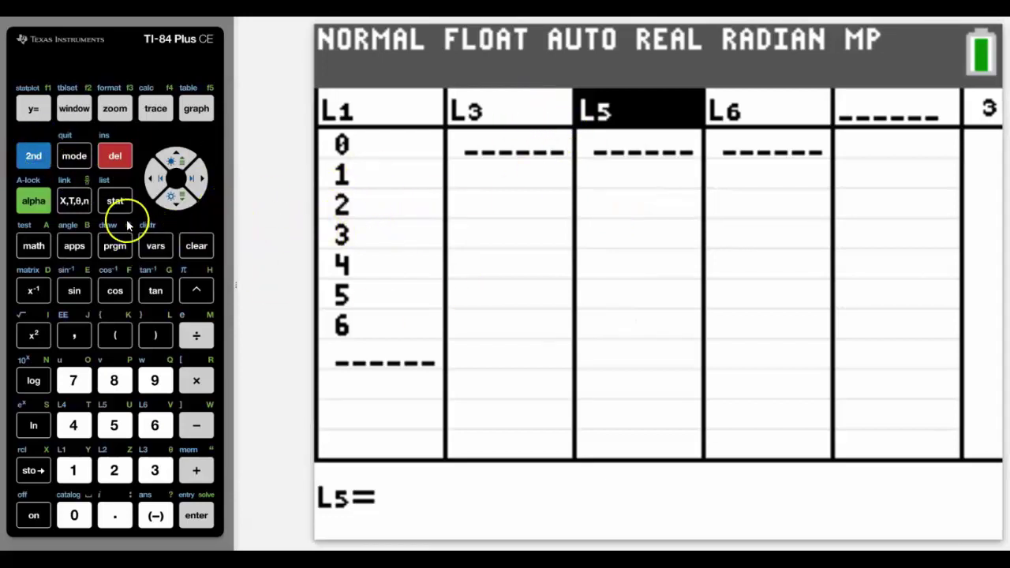
Step: Run STAT 5:SetUpEditor to restore the default lists, then reopen the list editor
click(115, 201)
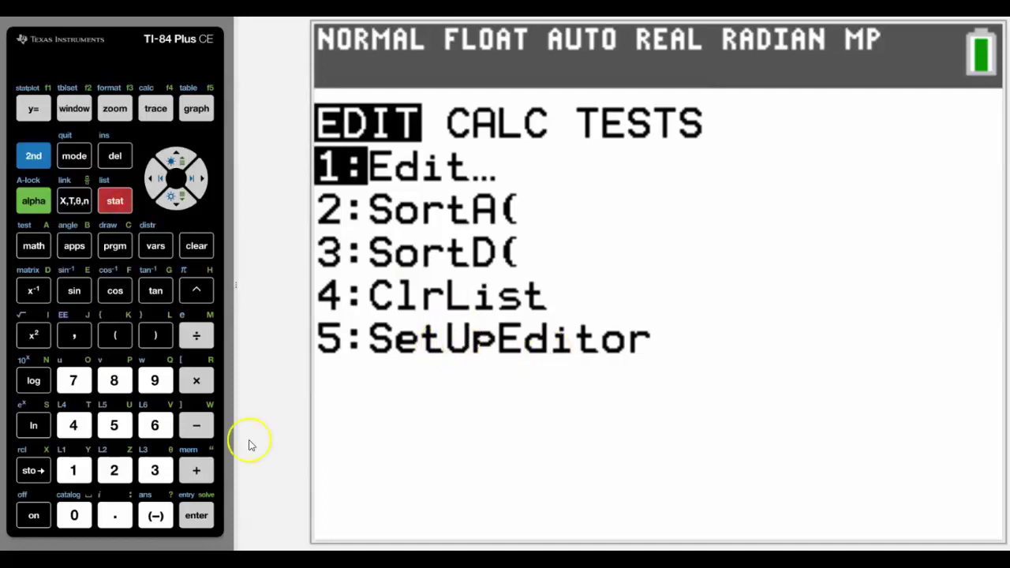
click(113, 425)
click(197, 521)
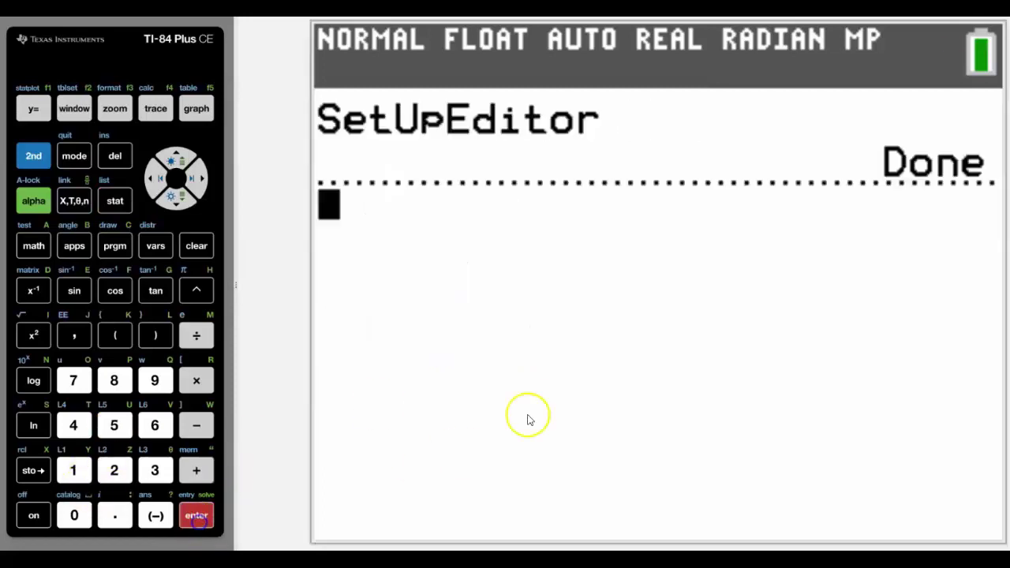
click(115, 201)
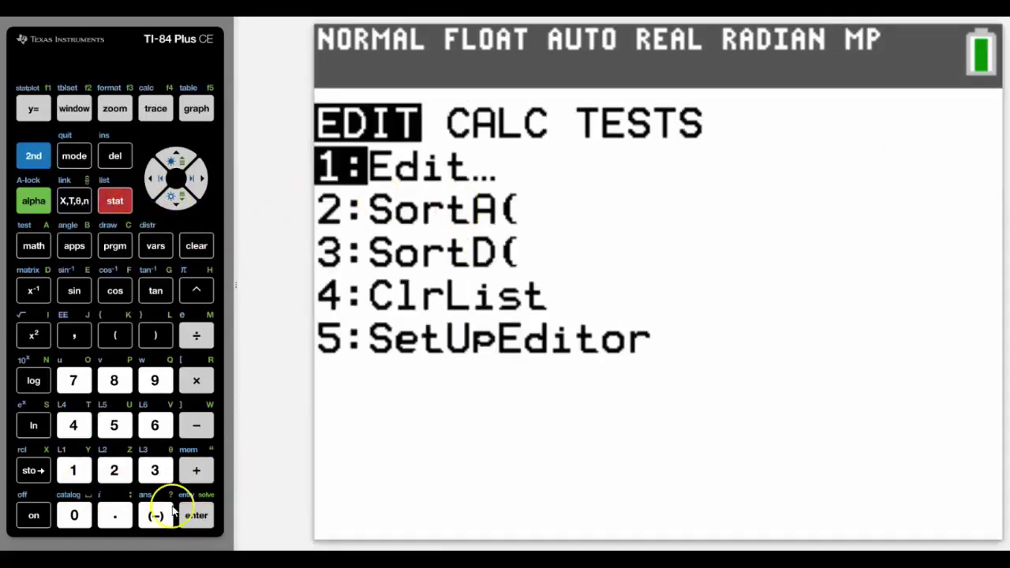
click(196, 515)
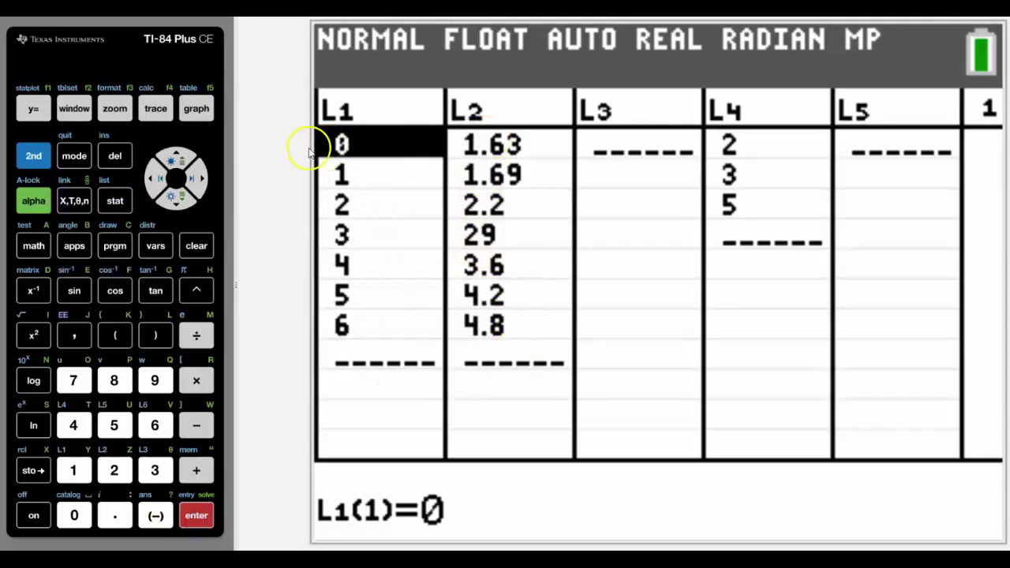
Step: Clear all values from list L4 from its header
click(191, 179)
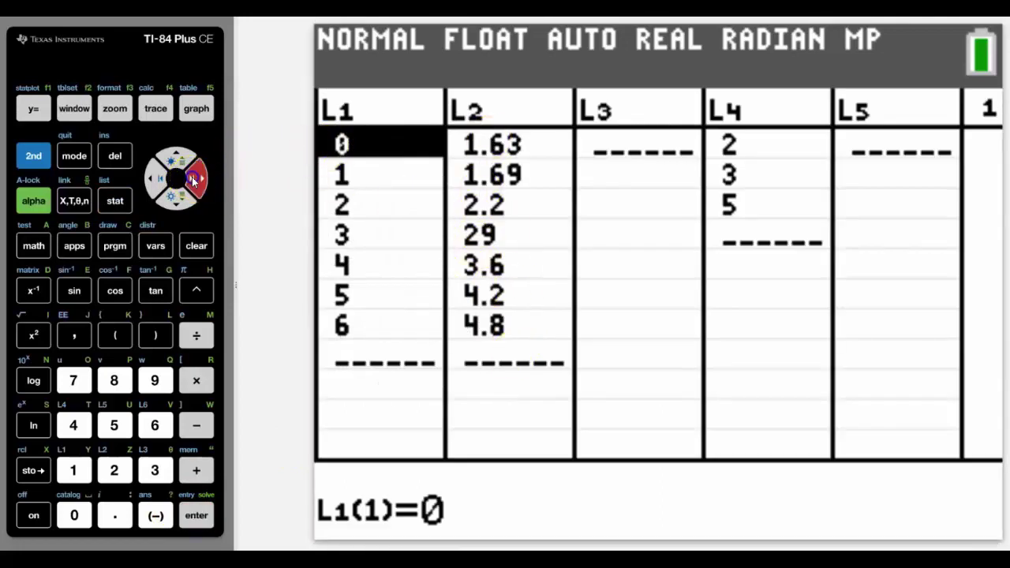
click(192, 180)
click(194, 181)
click(175, 161)
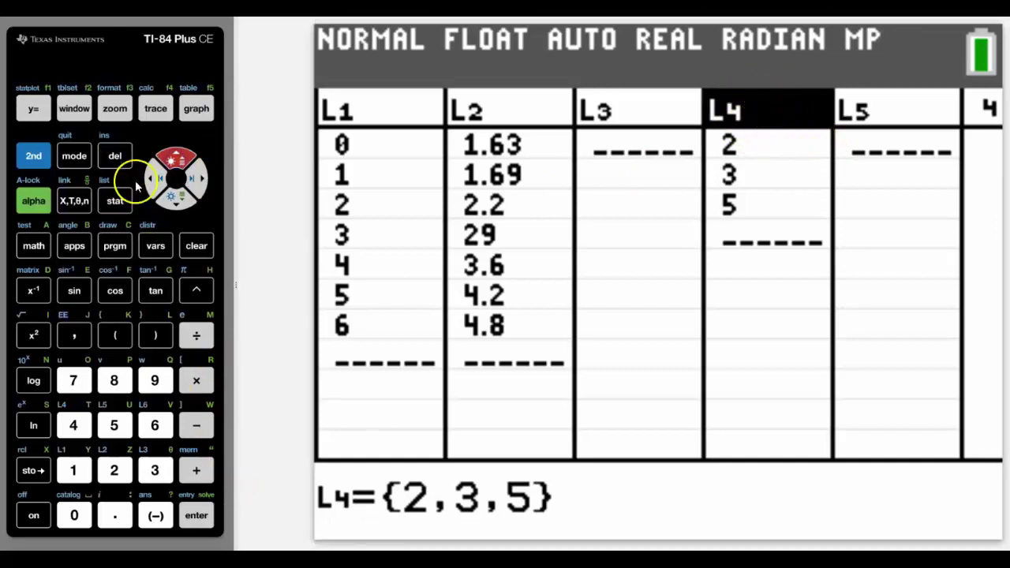
click(197, 246)
click(196, 516)
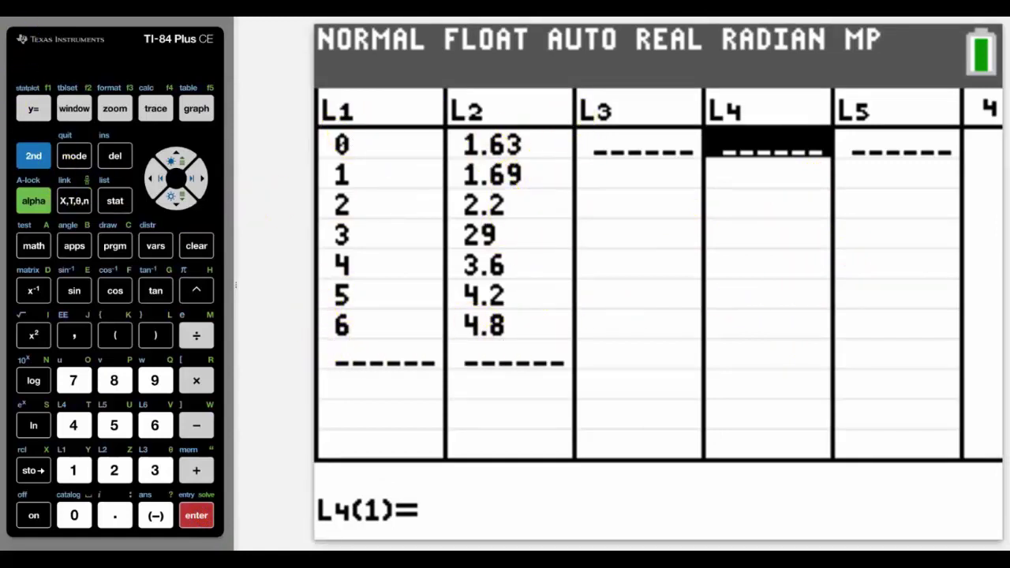
Step: Calculate 2-Var Stats with Xlist L1 and Ylist L2 (x̄=3, ȳ=6.731428571)
click(117, 205)
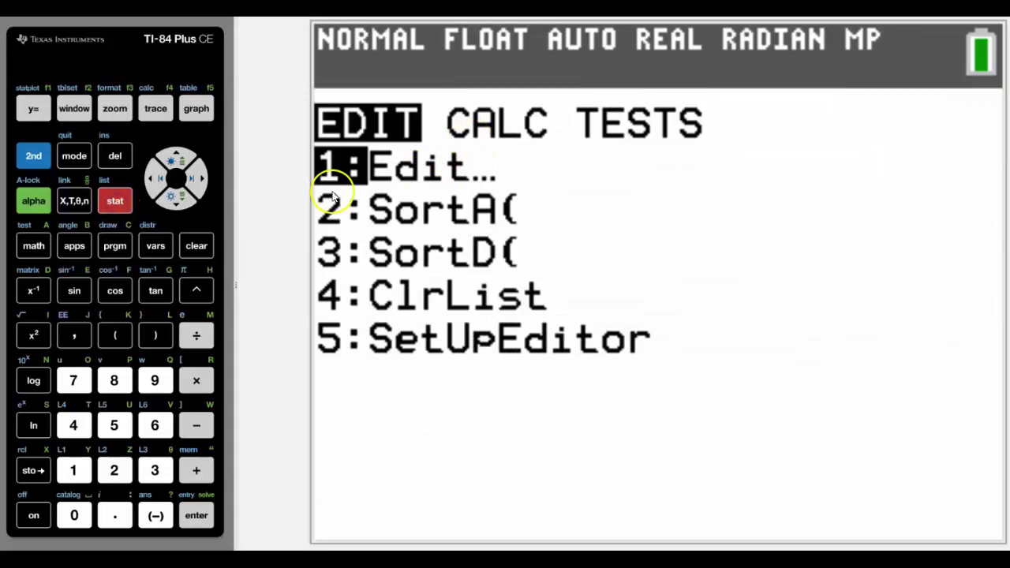
click(196, 178)
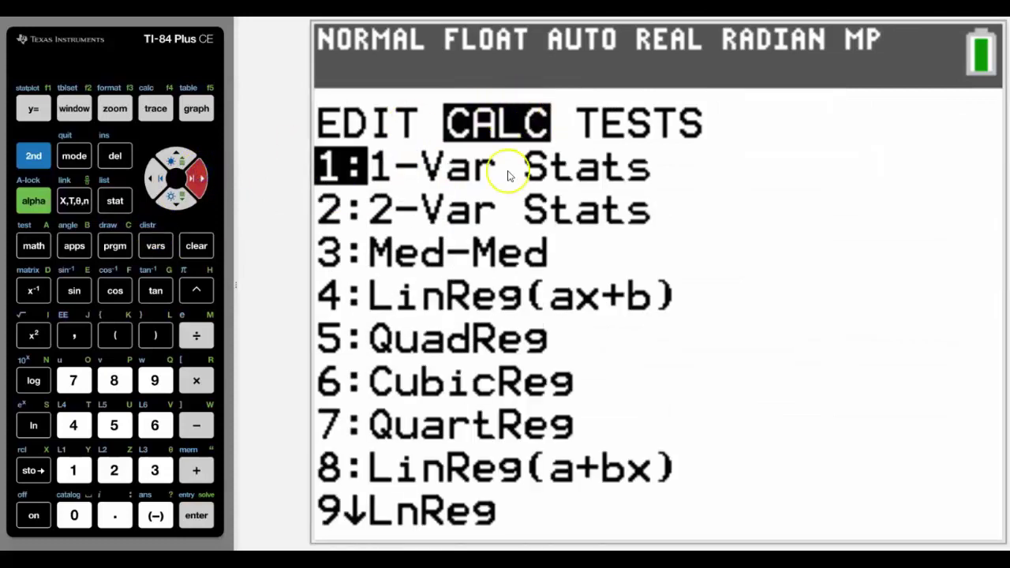
click(115, 472)
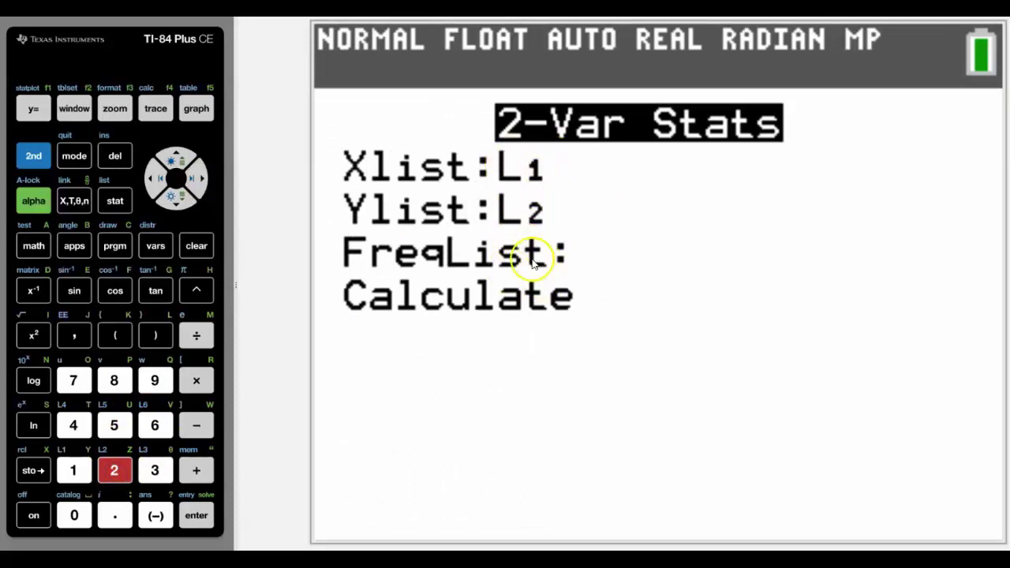
click(179, 204)
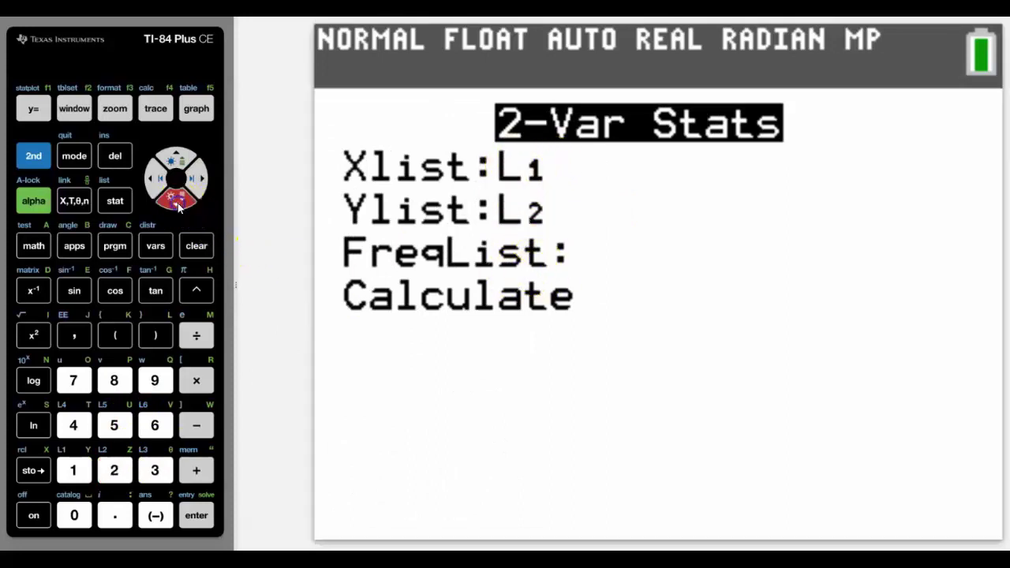
click(178, 203)
click(196, 517)
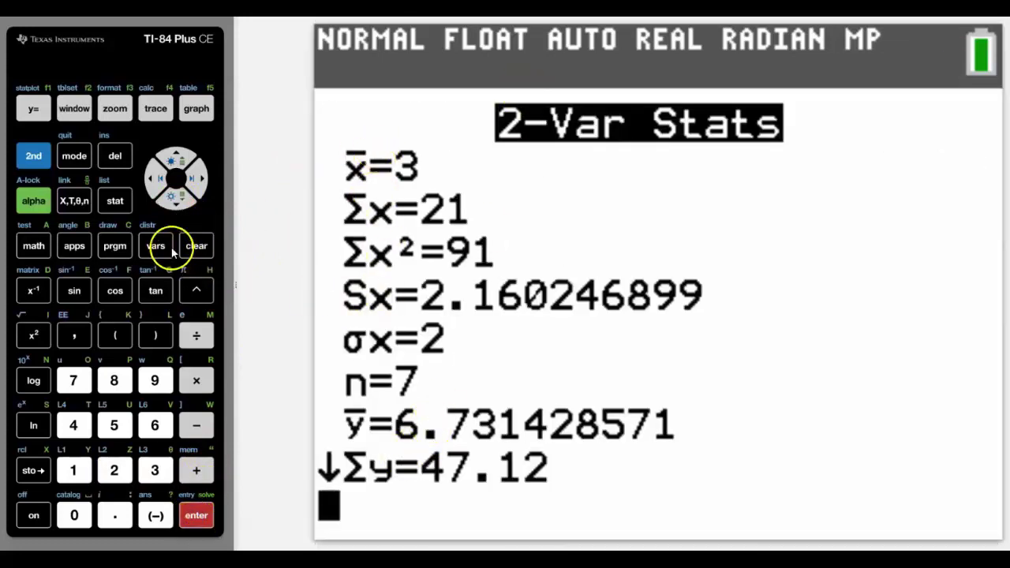
Step: Scroll the 2-Var Stats results down to maxY=29, then return to the STAT menu
click(178, 204)
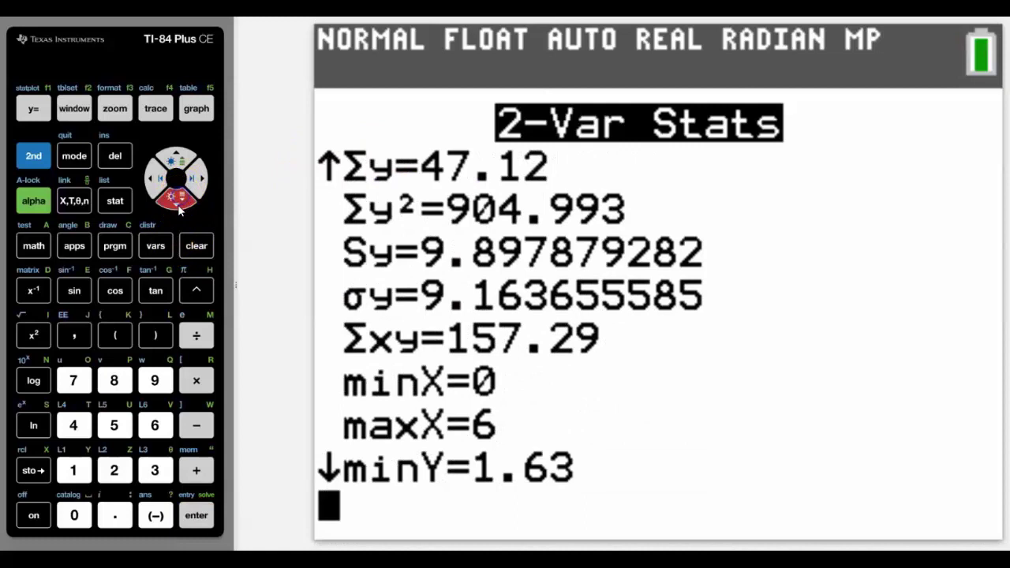
click(179, 205)
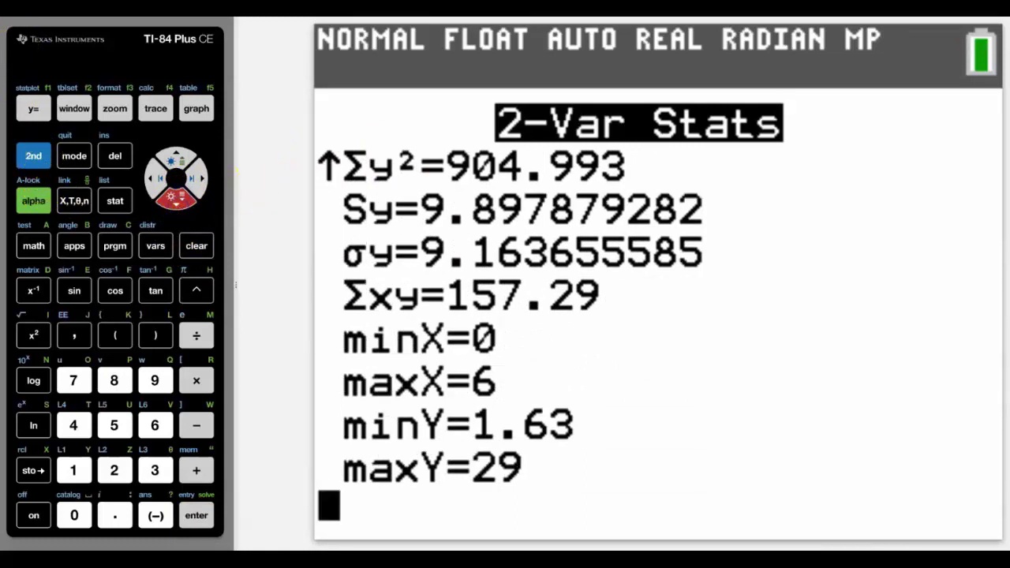
click(156, 205)
click(117, 204)
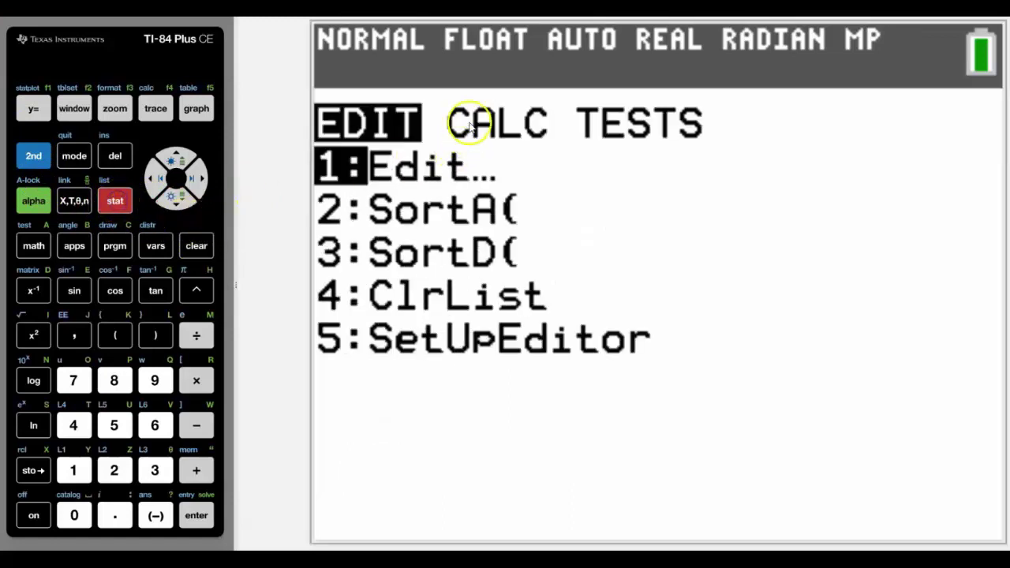
Step: Open 4:LinReg(ax+b) from STAT CALC with Xlist L1, Ylist L2, and reach Calculate
click(200, 179)
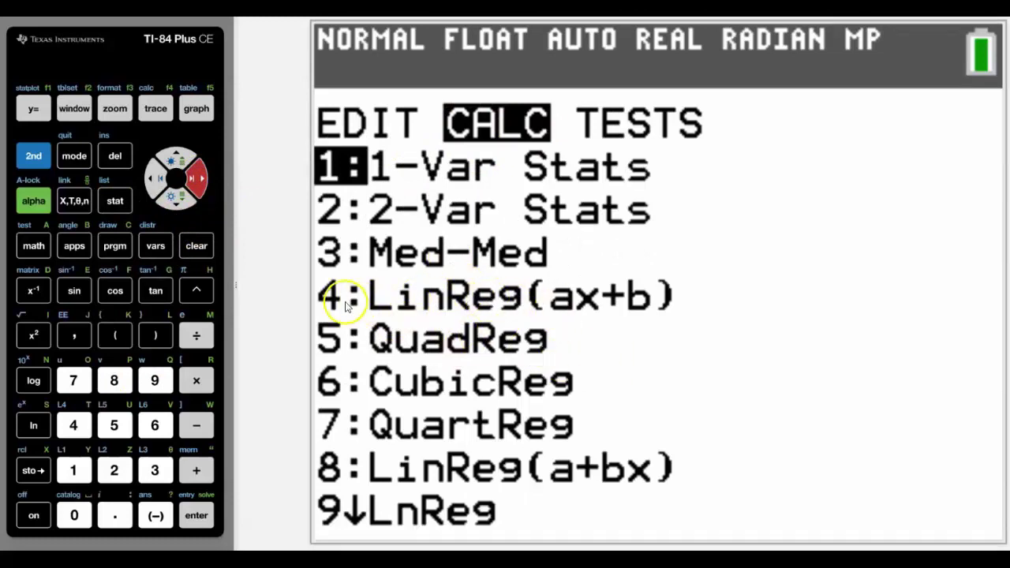
click(176, 158)
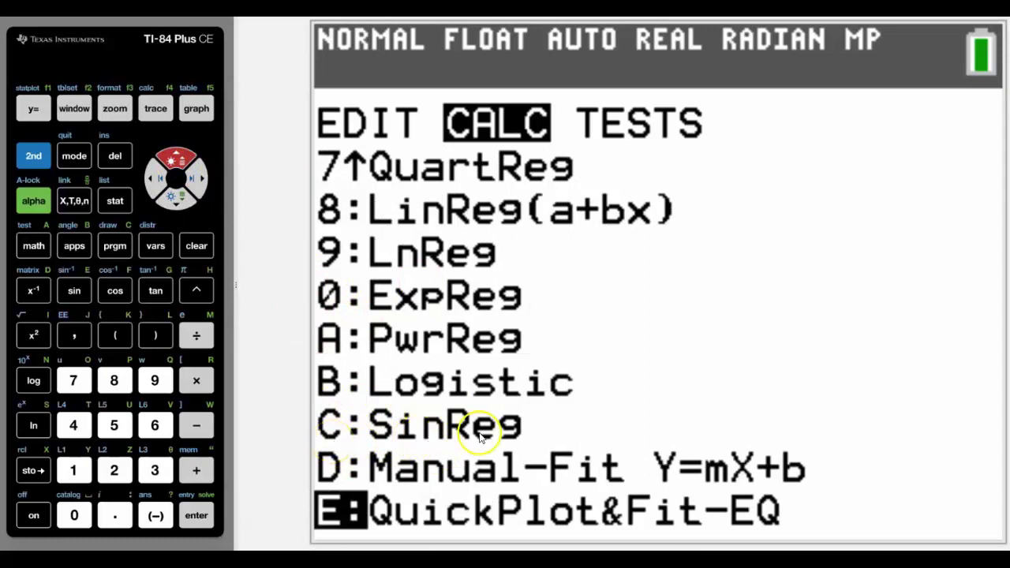
click(178, 197)
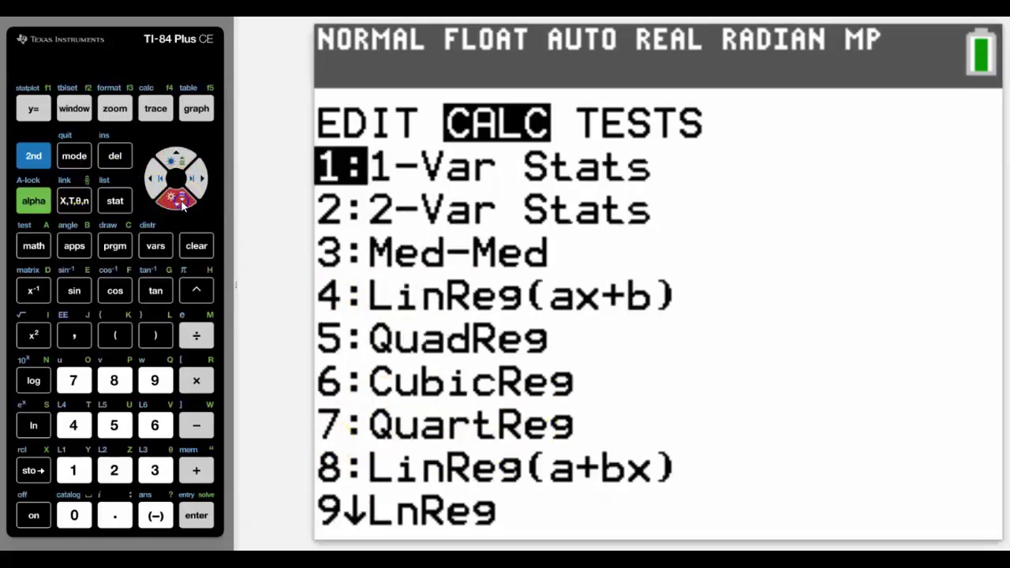
double_click(180, 205)
click(180, 206)
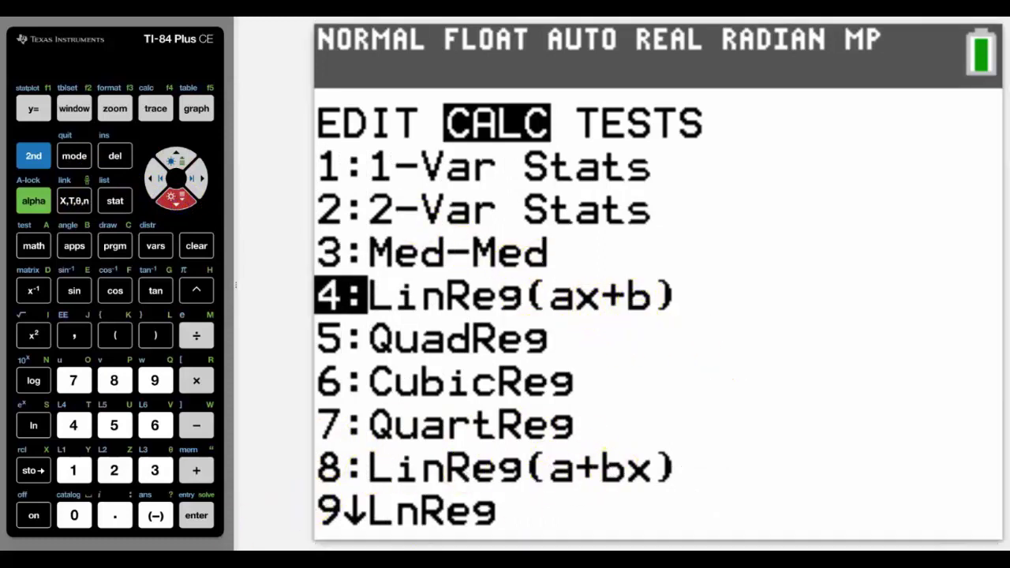
click(193, 517)
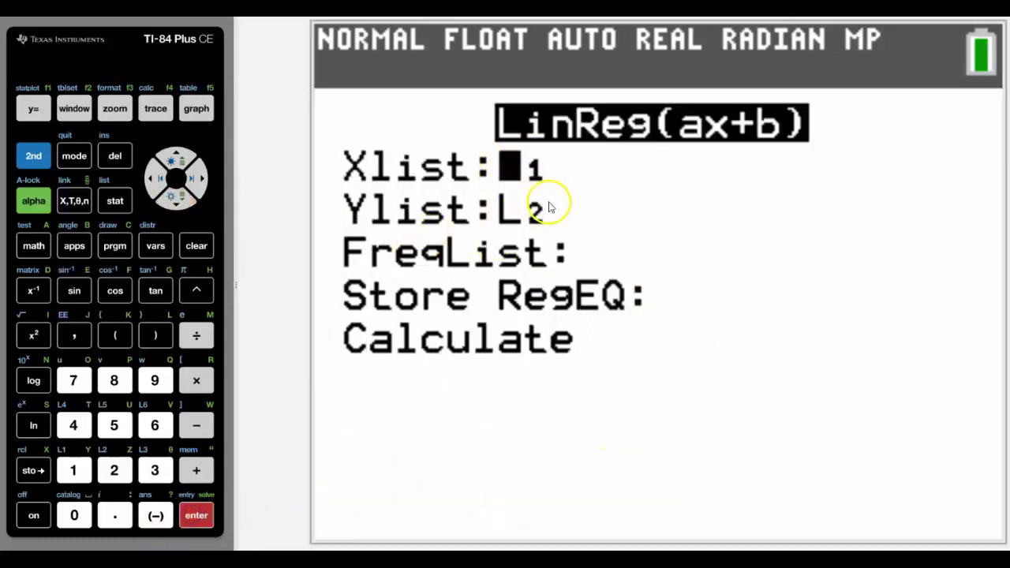
click(177, 201)
click(176, 201)
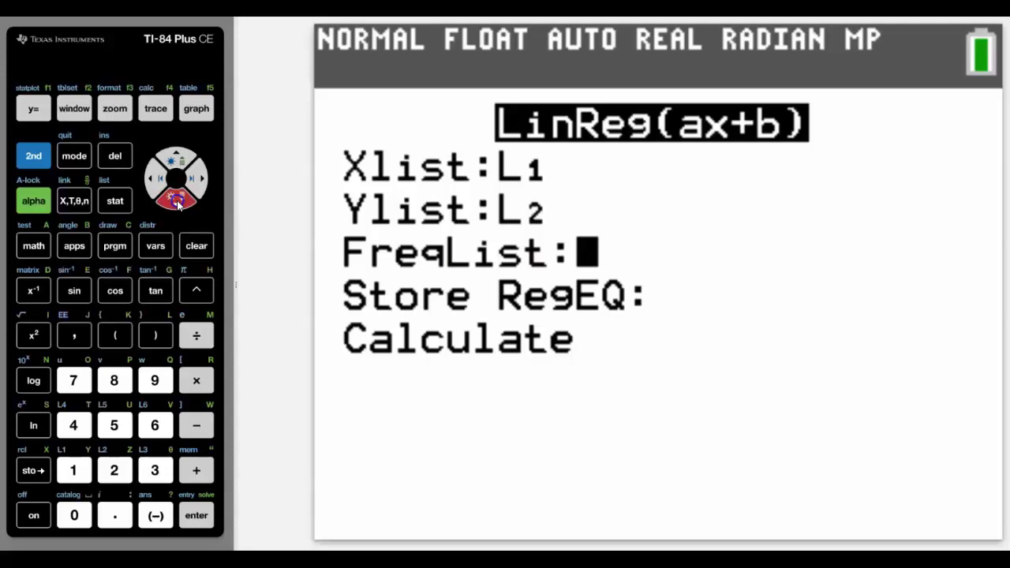
click(177, 200)
click(177, 200)
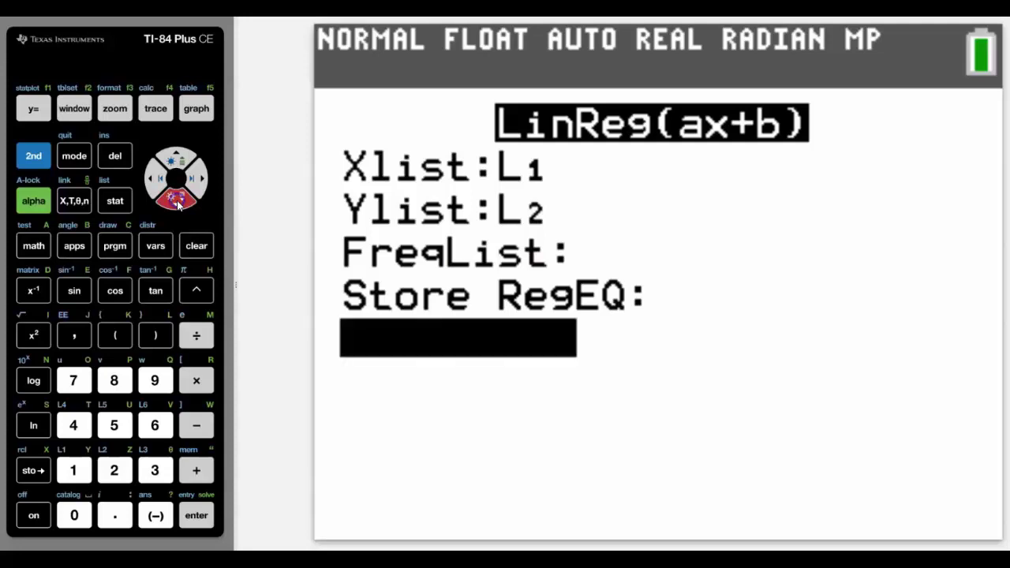
Step: Calculate LinReg (a=0.5689285714, b=5.024642857) and set STAT DIAGNOSTICS to ON in Mode
click(207, 521)
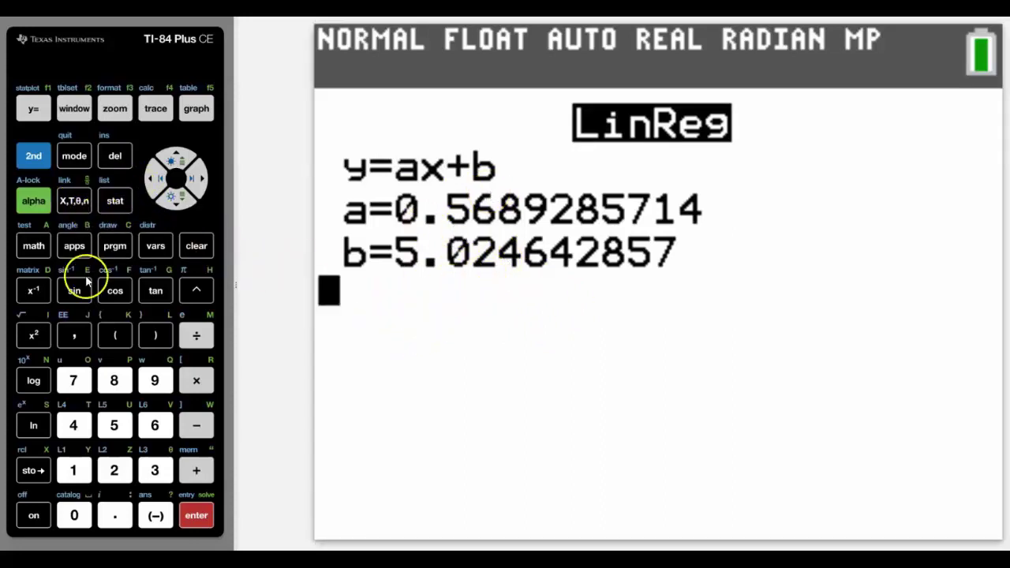
click(75, 155)
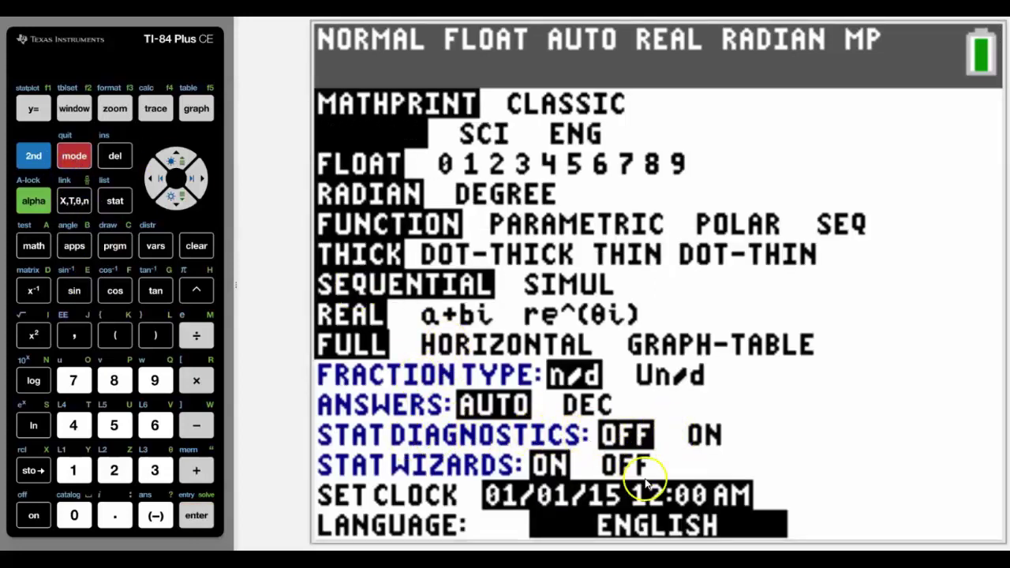
click(178, 161)
click(179, 160)
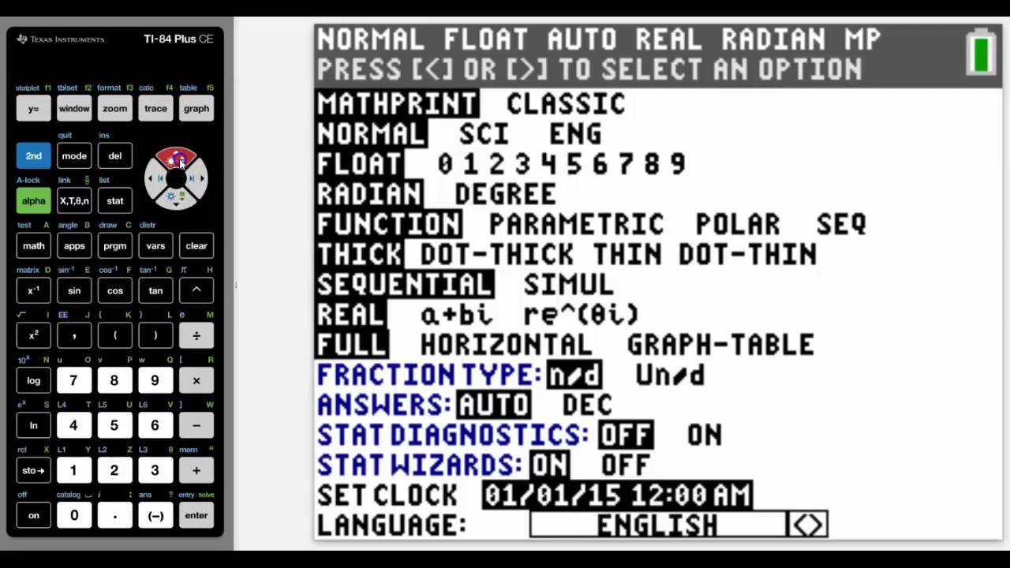
click(179, 160)
click(179, 160)
click(178, 160)
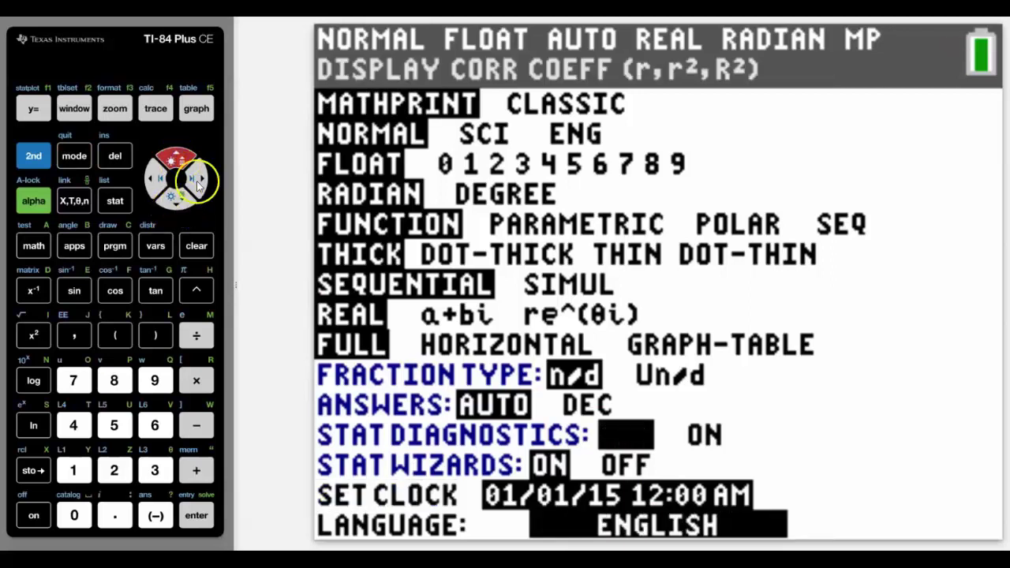
click(201, 178)
click(197, 517)
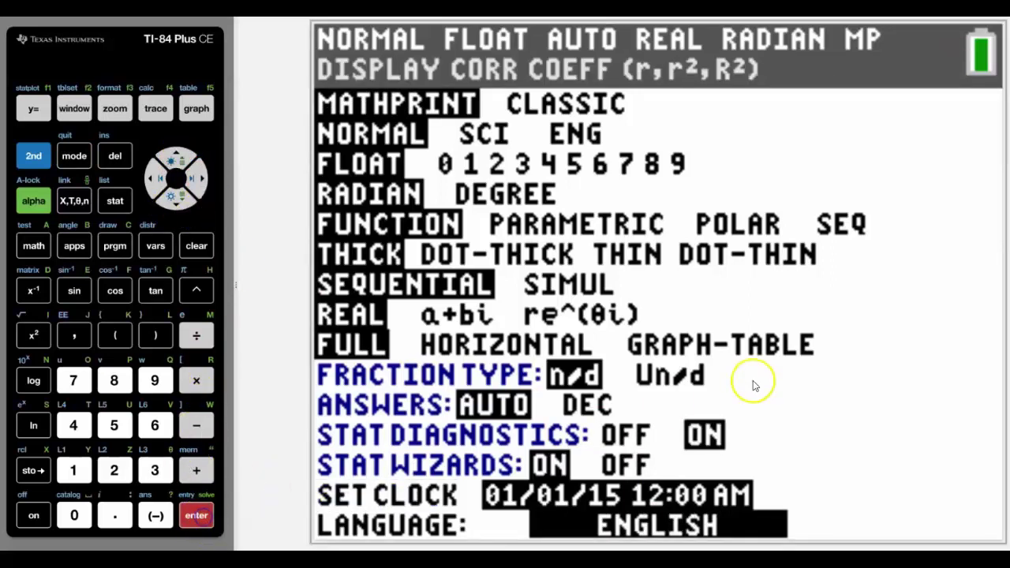
click(33, 156)
Step: Rerun LinReg with diagnostics shown, then square the stored r variable from VARS Statistics EQ
click(74, 156)
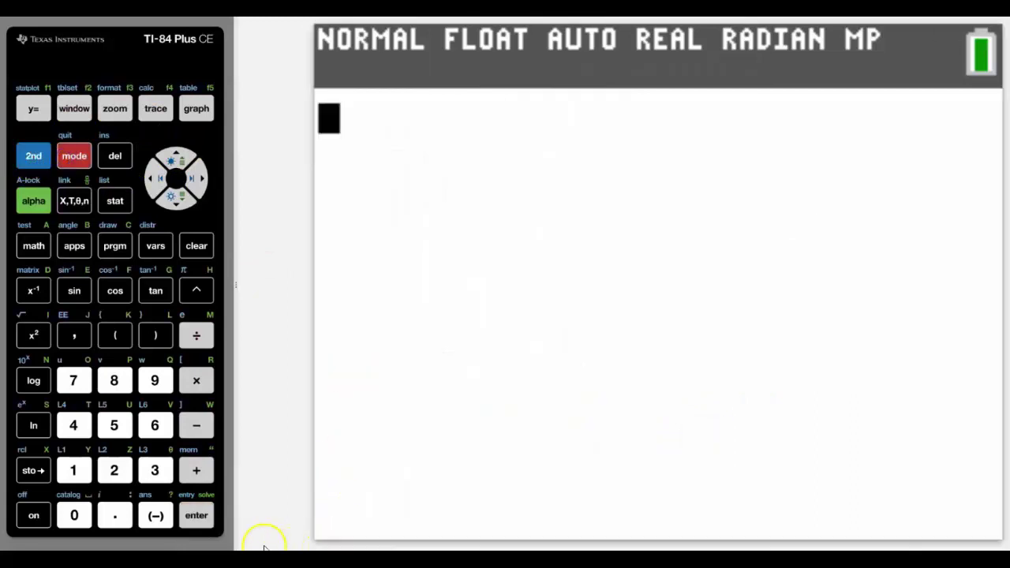
click(198, 517)
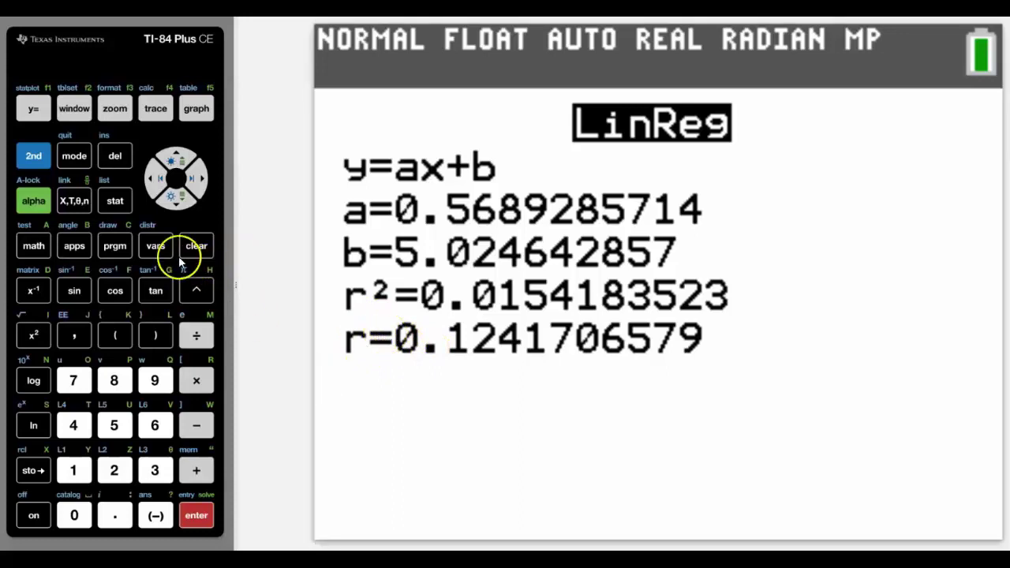
click(156, 245)
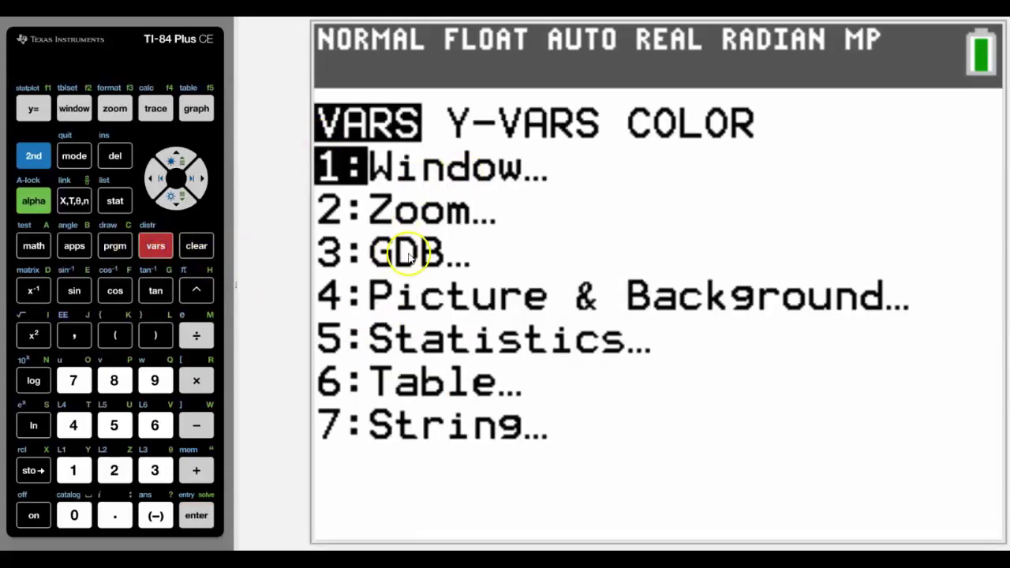
click(115, 426)
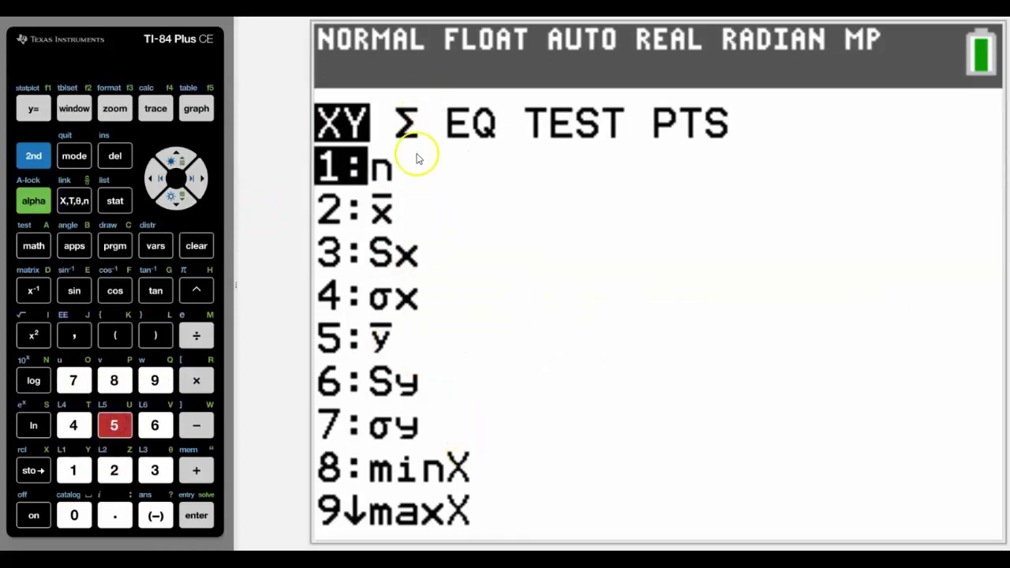
click(198, 180)
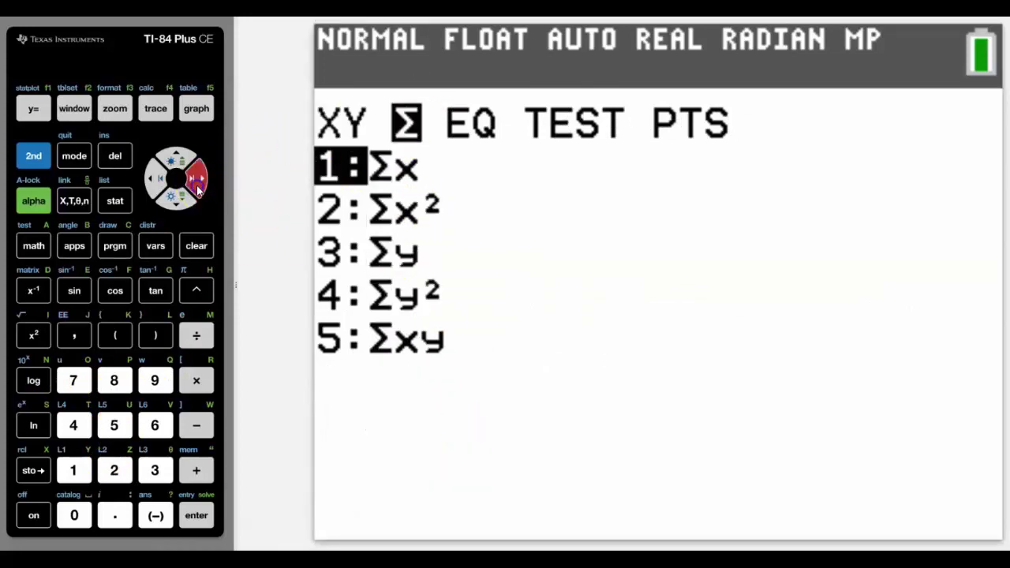
click(198, 188)
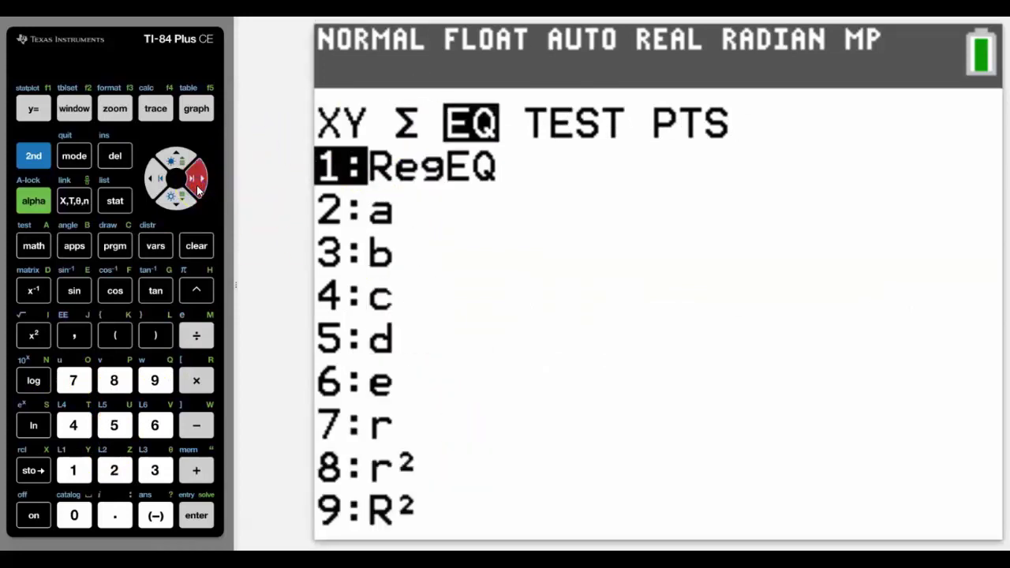
click(85, 385)
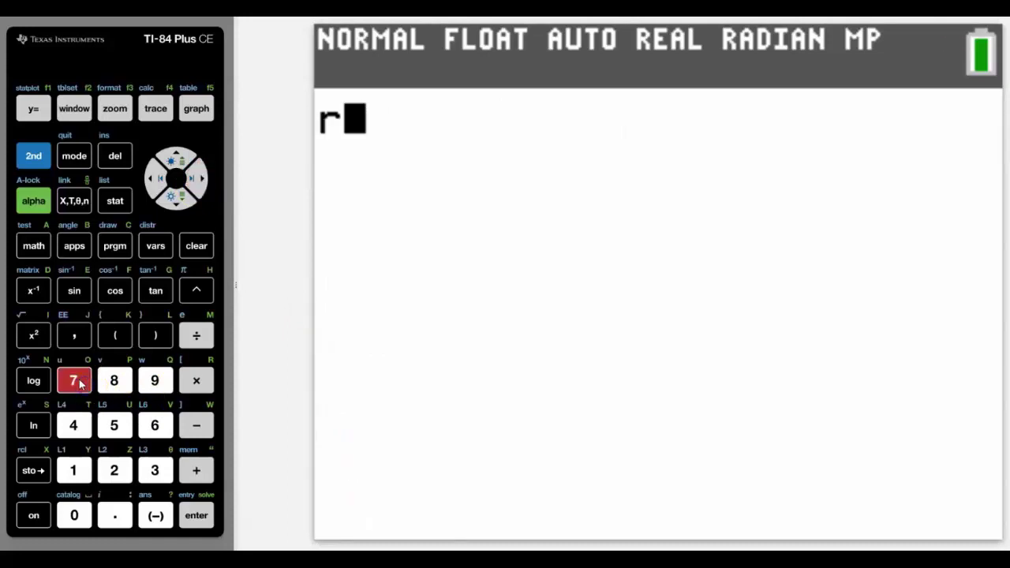
click(35, 336)
click(196, 515)
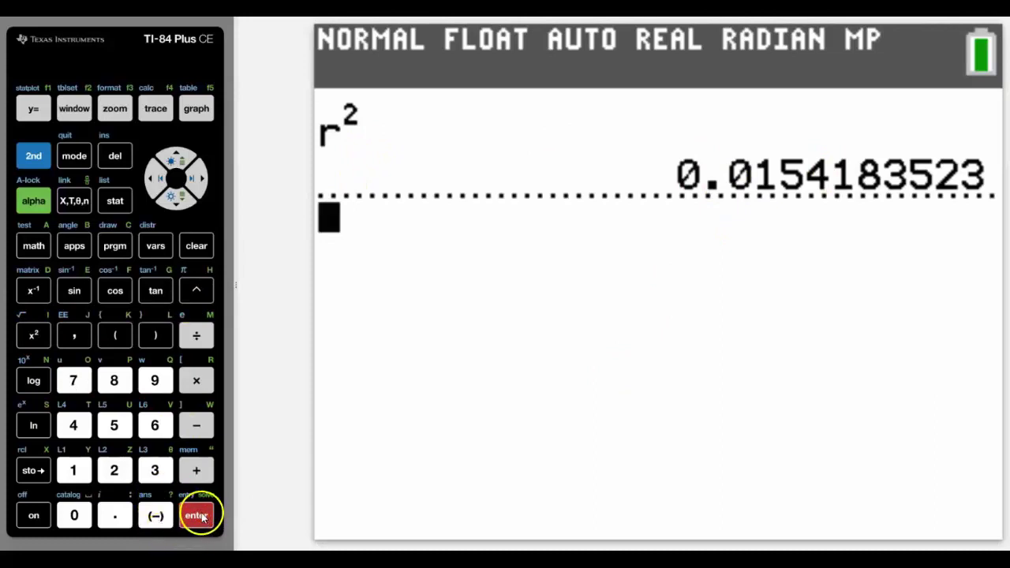
Step: Recall the stored r² from VARS Statistics EQ, evaluating to 0.0154183523
click(156, 246)
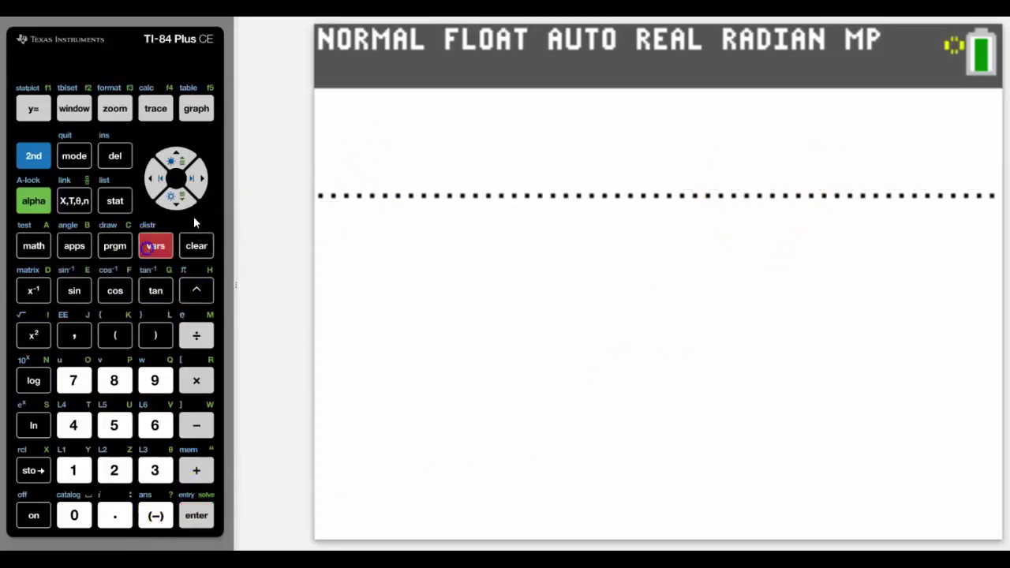
click(114, 427)
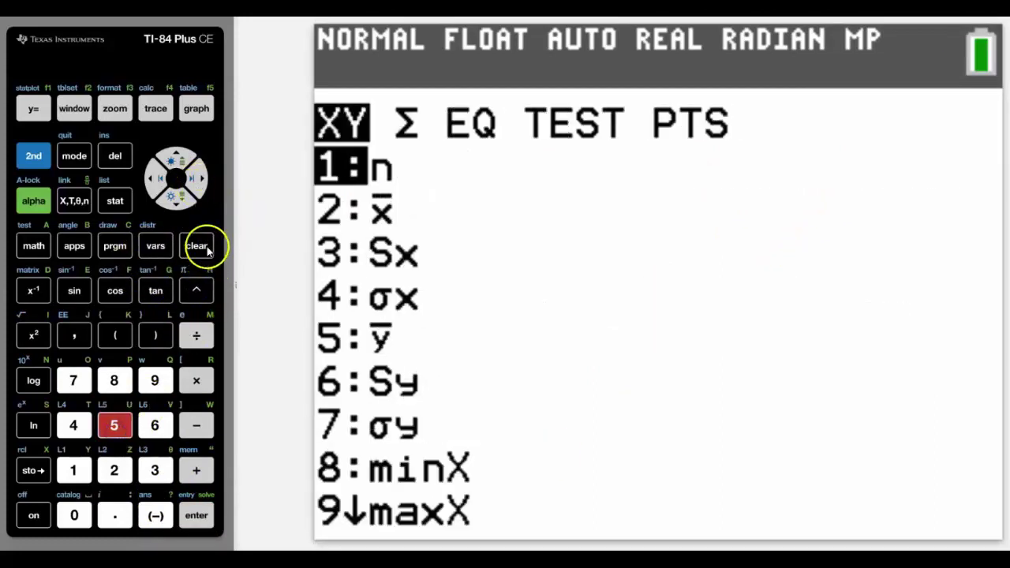
click(197, 179)
click(198, 179)
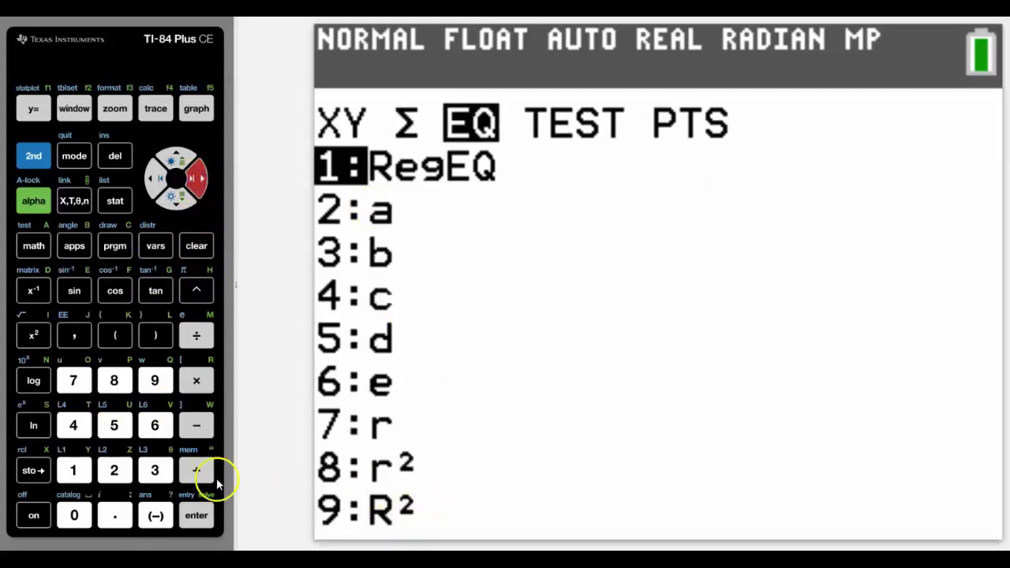
click(114, 381)
click(196, 516)
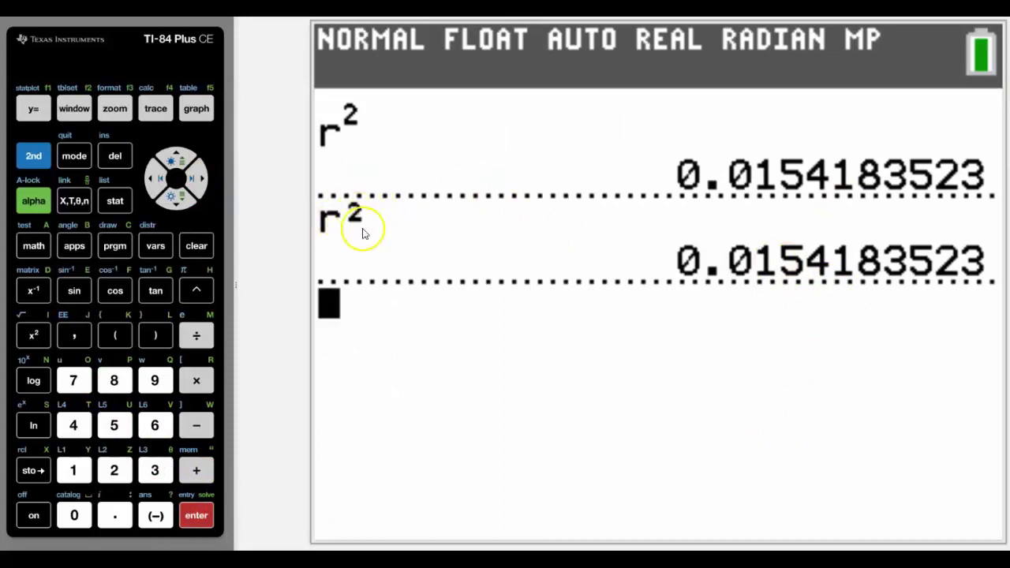
Step: Take the square root of the r² result from history, giving 0.124170658
click(35, 157)
click(33, 336)
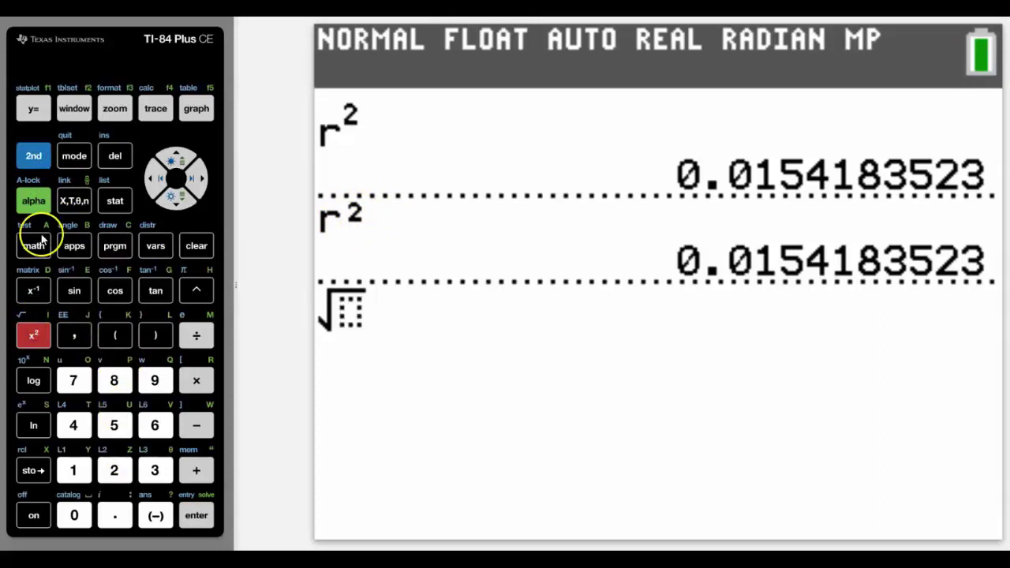
click(178, 157)
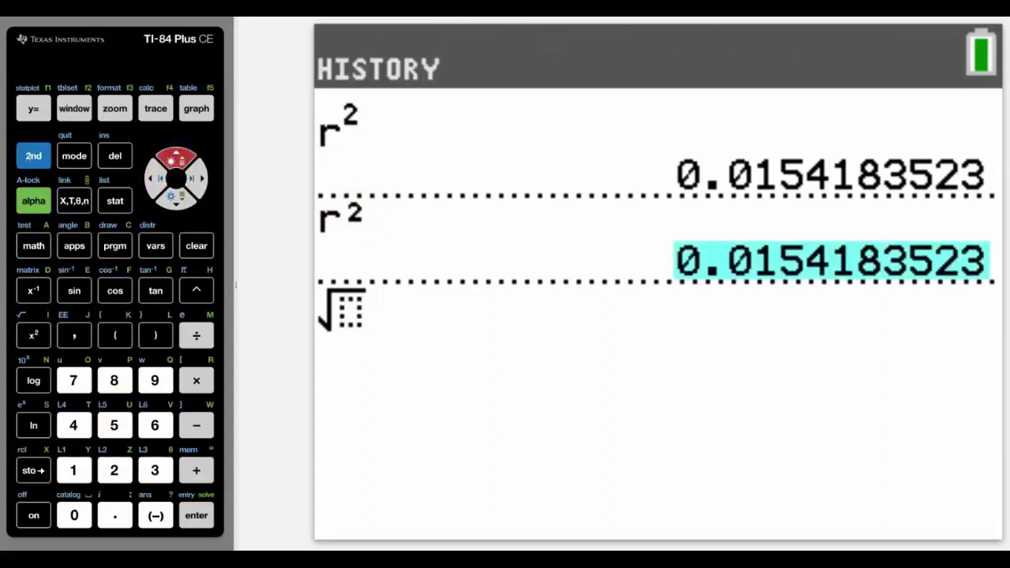
click(198, 515)
click(198, 515)
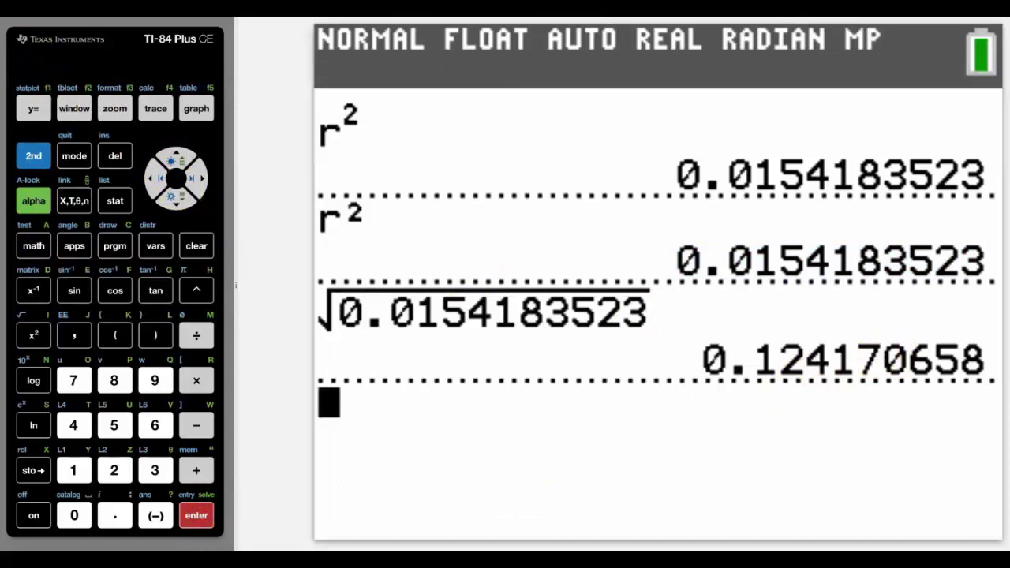
click(116, 200)
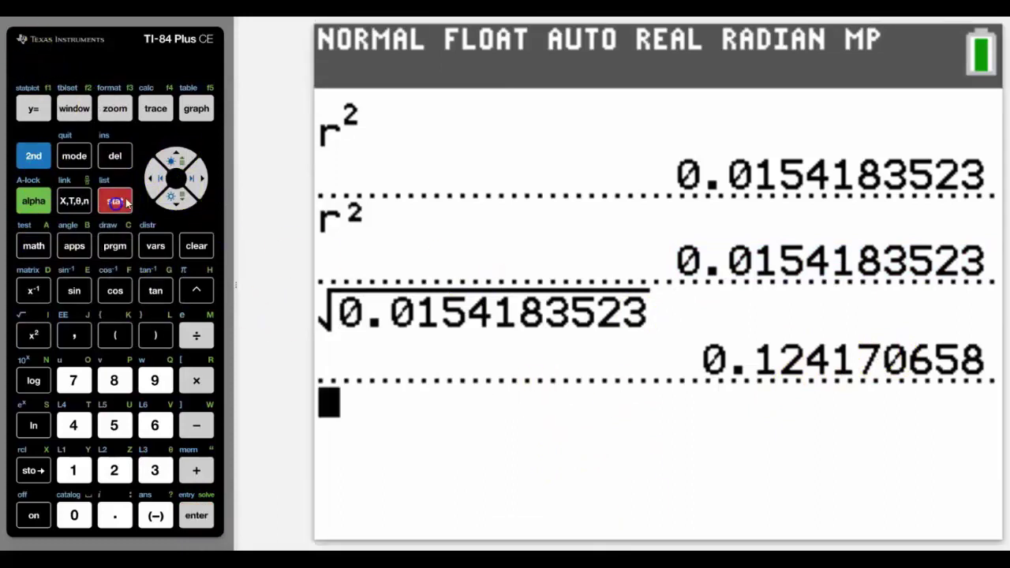
Step: Select 0:ExpReg from the STAT CALC list
click(203, 178)
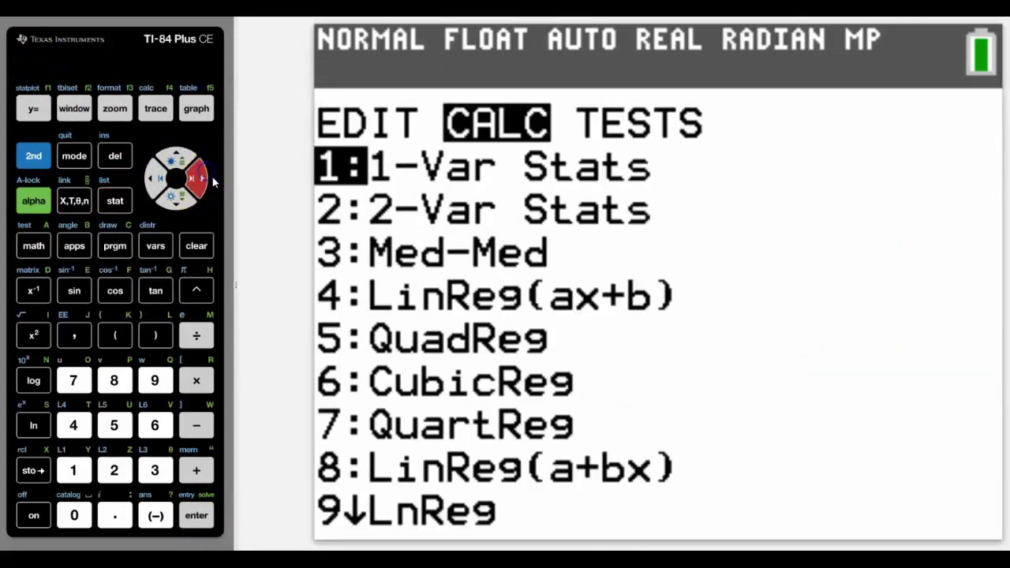
click(172, 202)
click(172, 202)
click(172, 202)
click(172, 202)
click(172, 202)
click(172, 202)
click(172, 202)
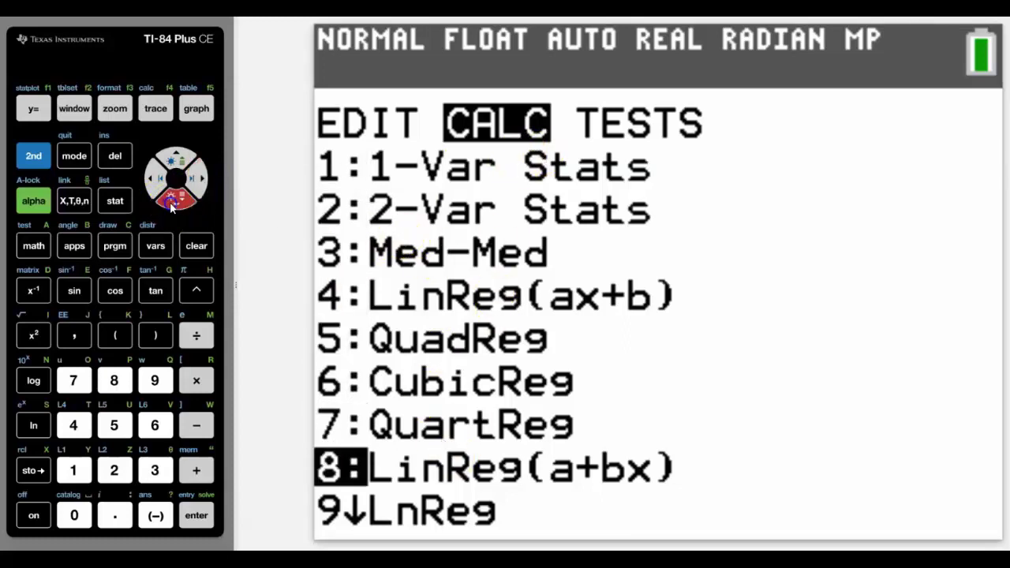
click(172, 202)
click(172, 202)
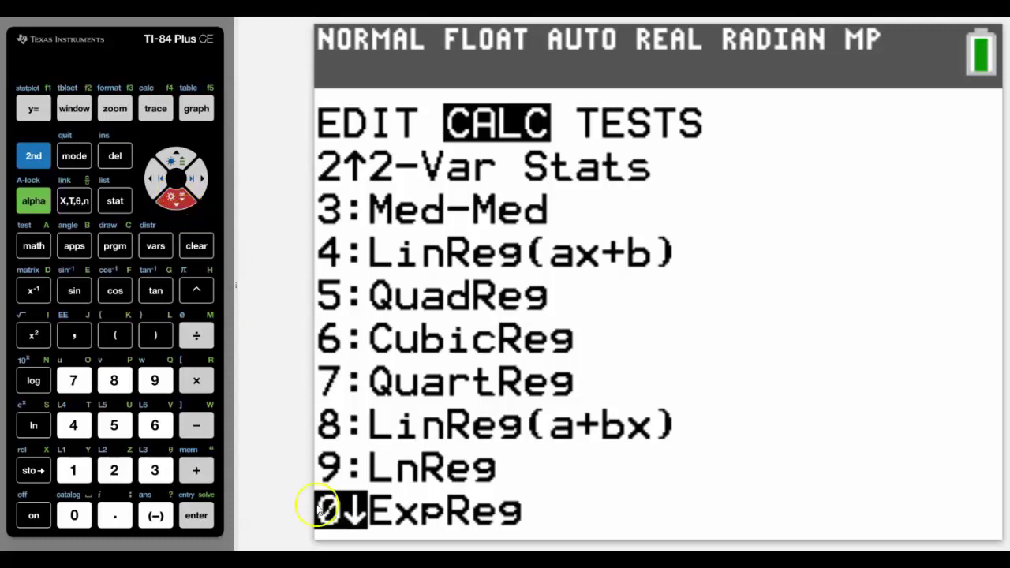
click(199, 517)
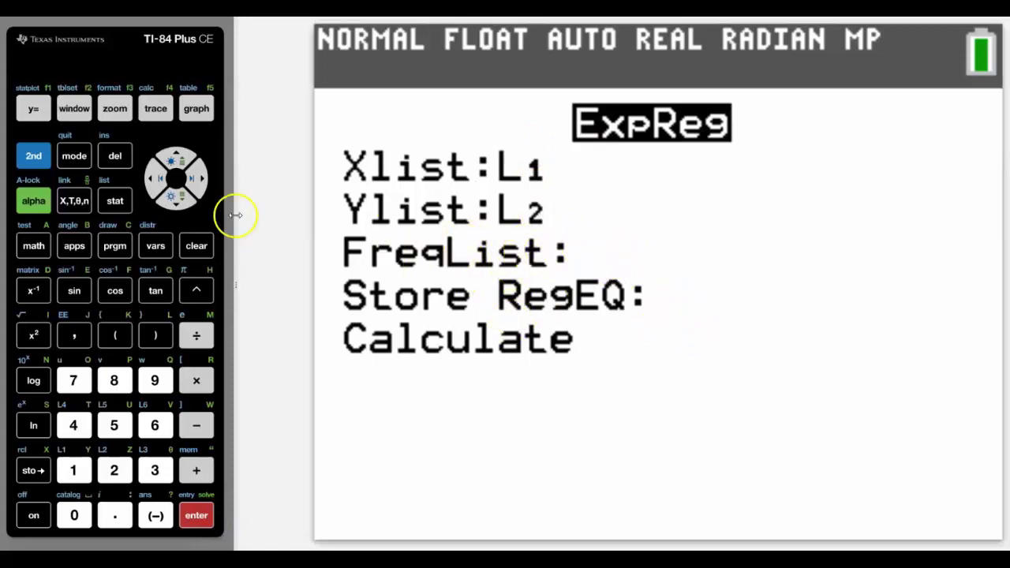
Step: Calculate ExpReg on L1 and L2, giving a=2.128743678, b=1.219367165, r=0.4332481763
click(179, 204)
click(179, 204)
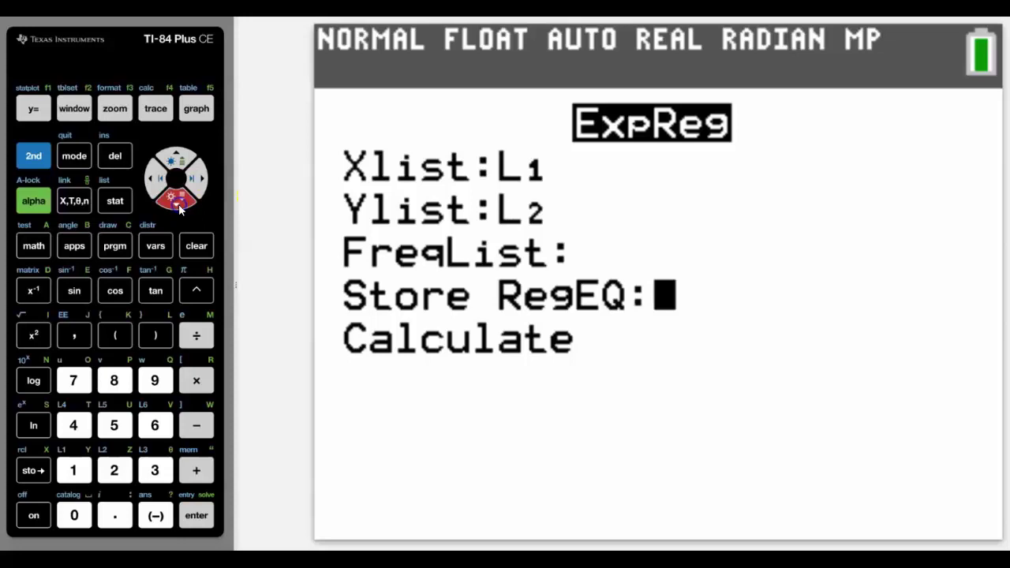
click(179, 204)
click(197, 513)
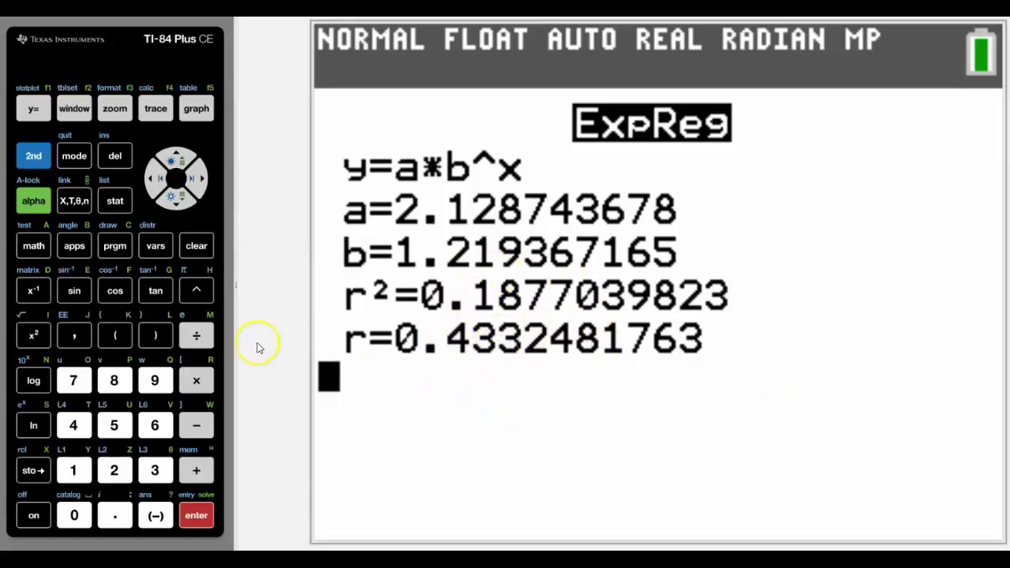
click(115, 200)
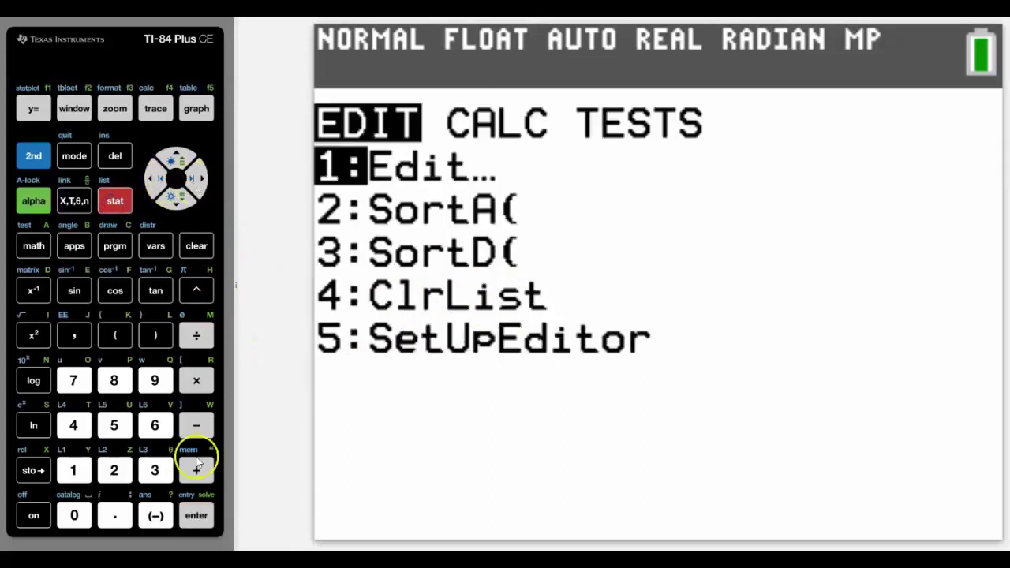
Step: In the list editor, change L2's fourth value from 29 to 2.9
click(203, 517)
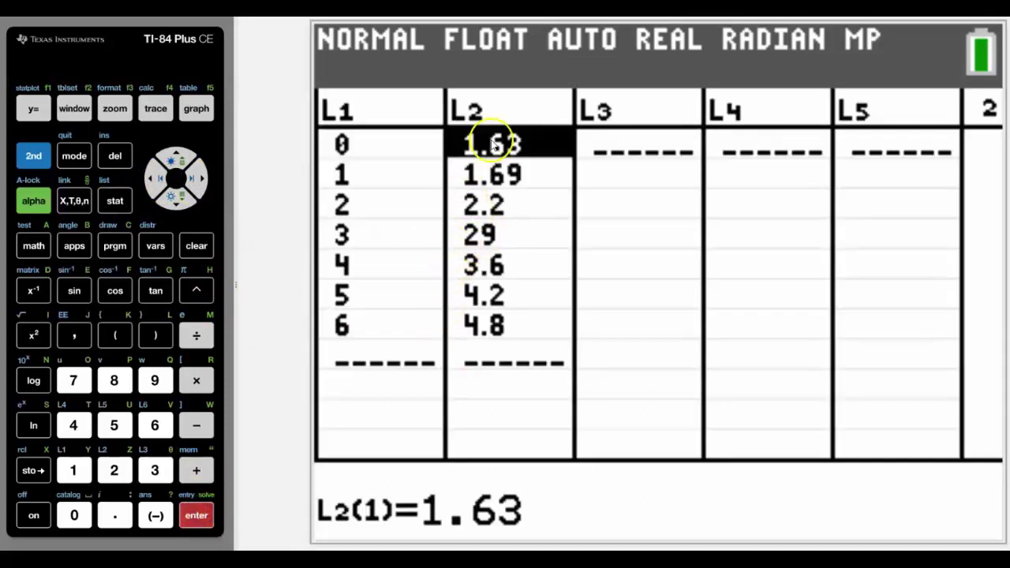
click(178, 202)
click(177, 202)
click(178, 201)
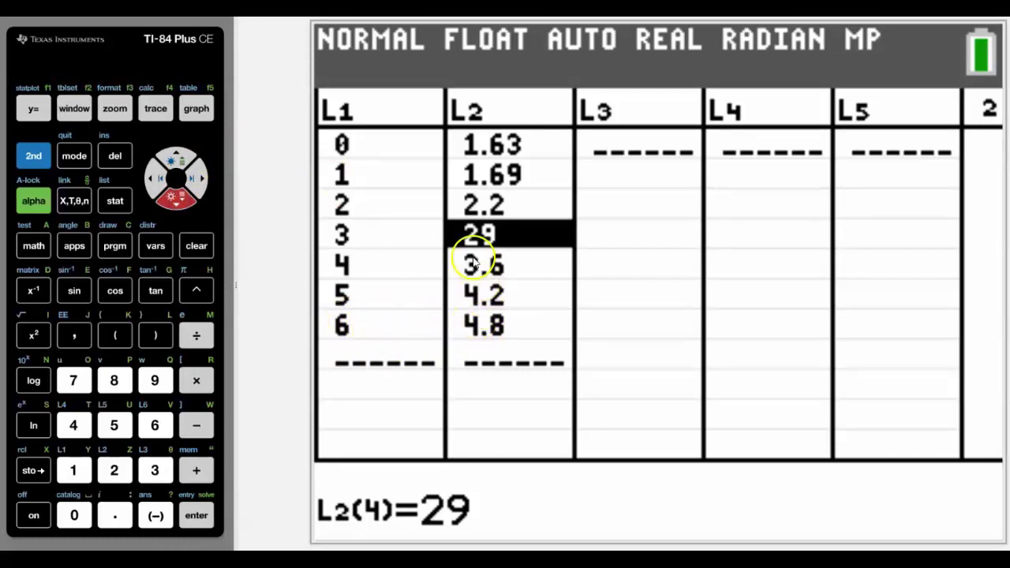
click(114, 471)
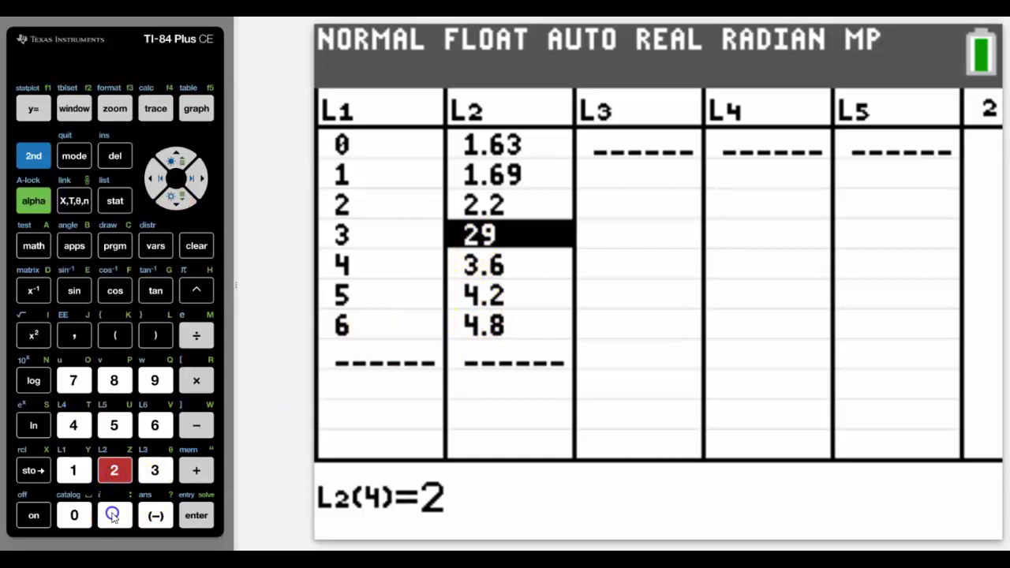
click(114, 516)
text(6)
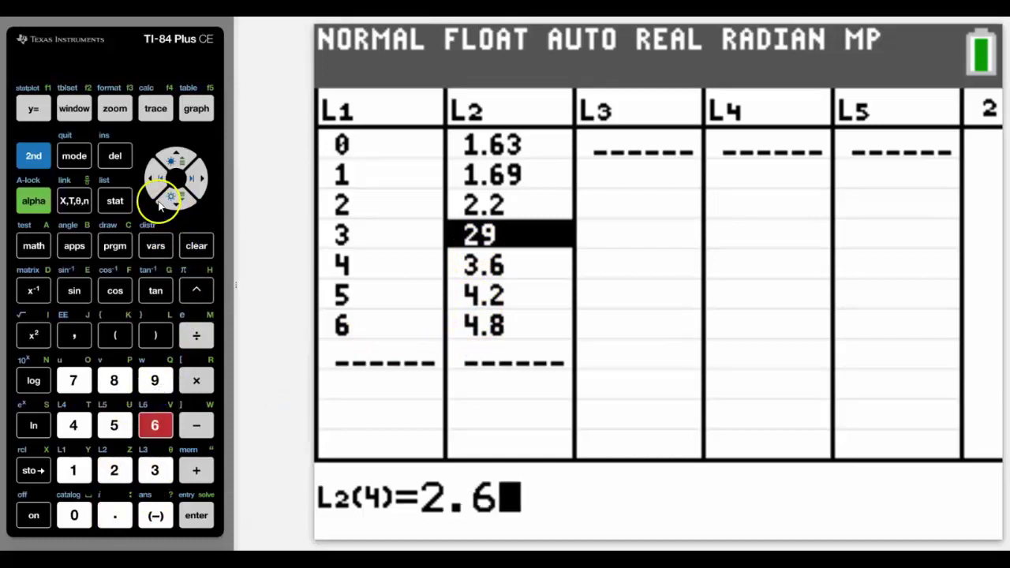
click(157, 180)
click(155, 381)
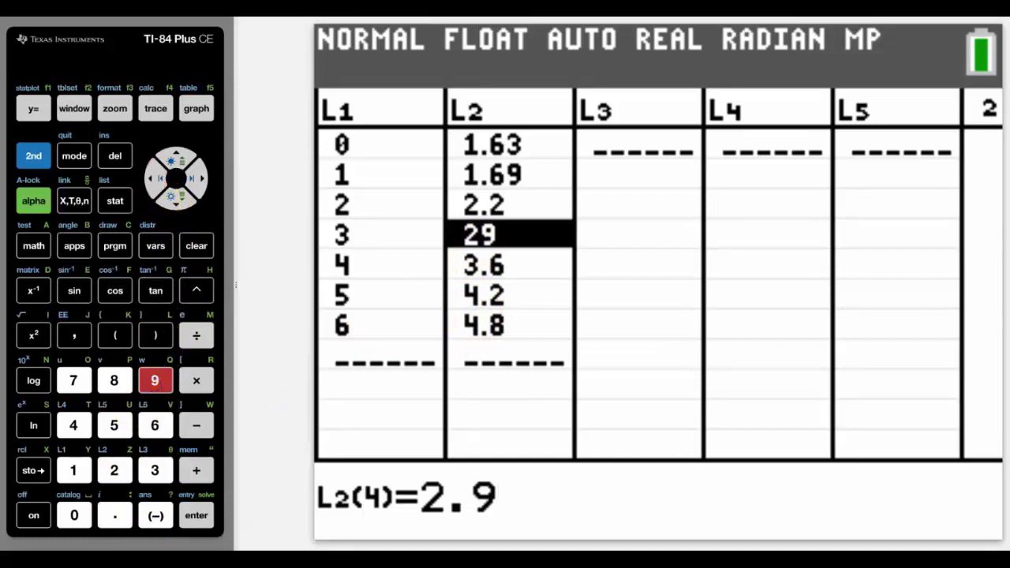
click(197, 515)
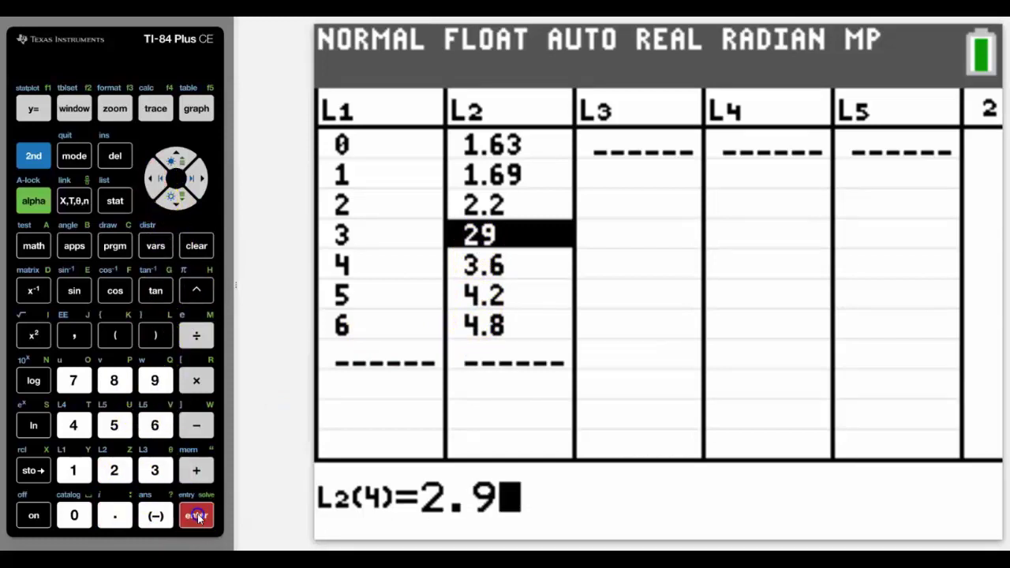
Step: Return home and rerun ExpReg, now giving r²=0.9793188916 and r=0.9896054222
click(34, 155)
click(74, 155)
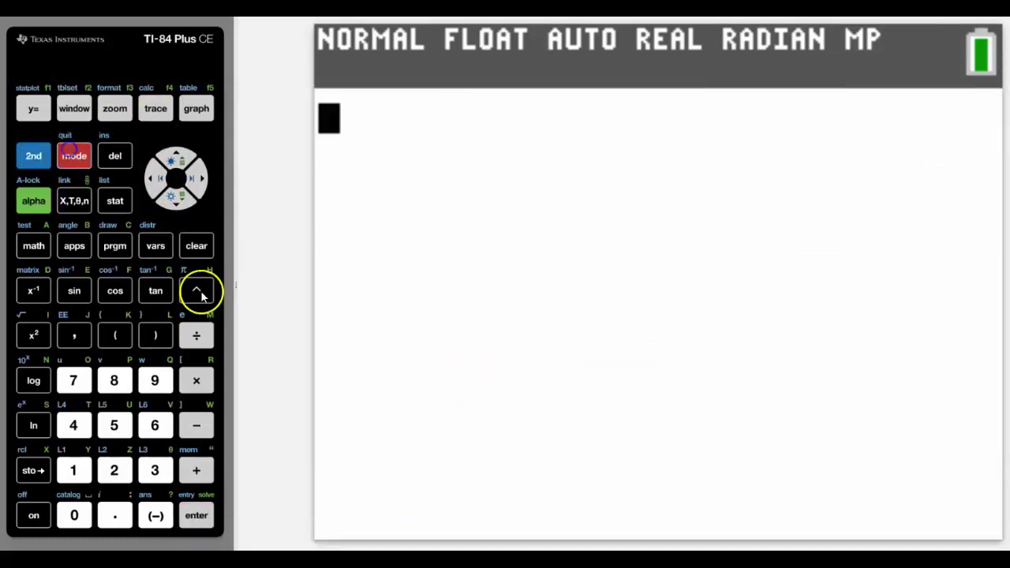
click(196, 515)
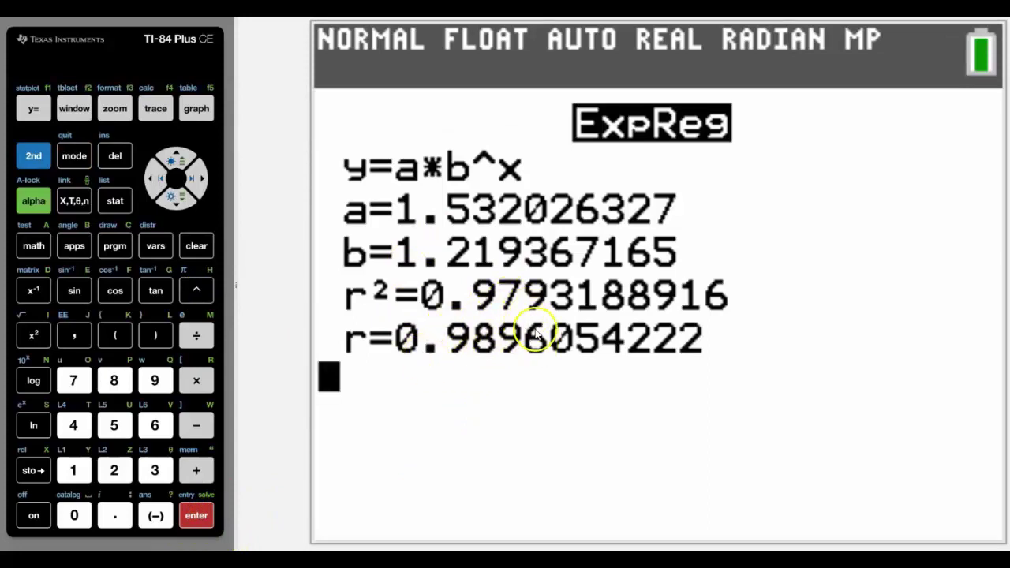
Step: Set up LinReg(ax+b) with Store RegEQ set to Y1 from the YVAR list
click(115, 202)
click(199, 179)
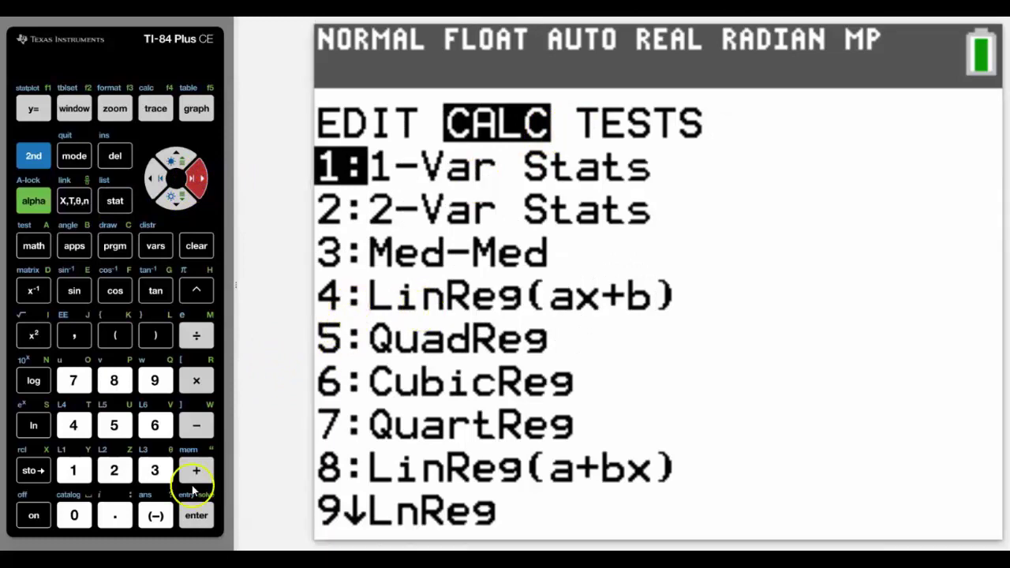
click(71, 426)
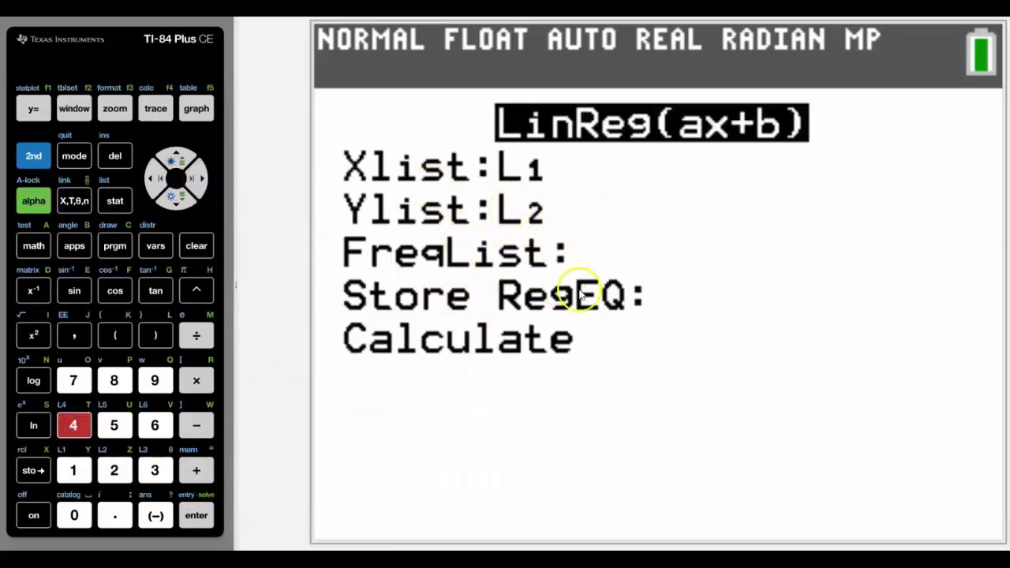
click(180, 204)
click(180, 203)
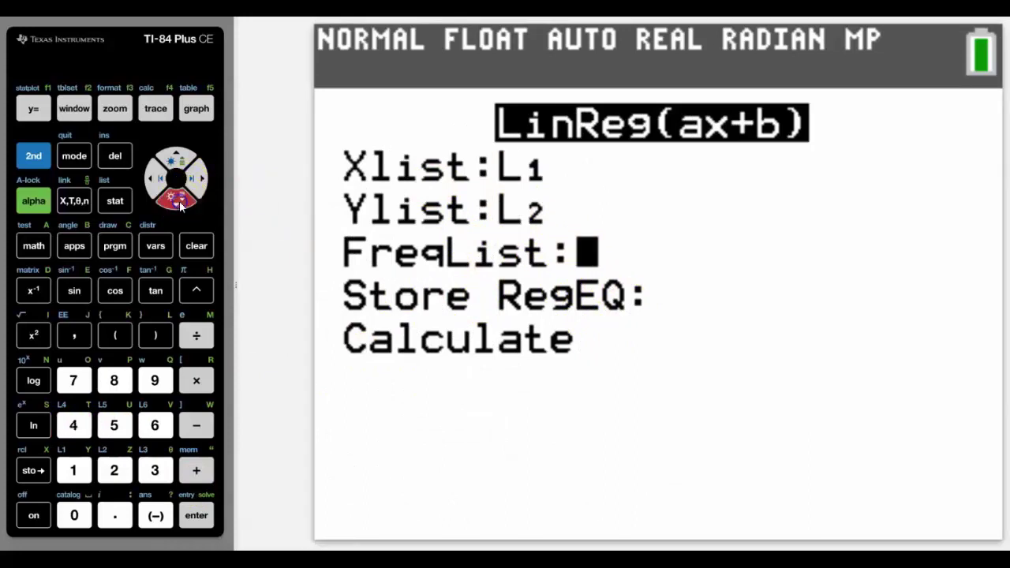
click(180, 203)
click(33, 200)
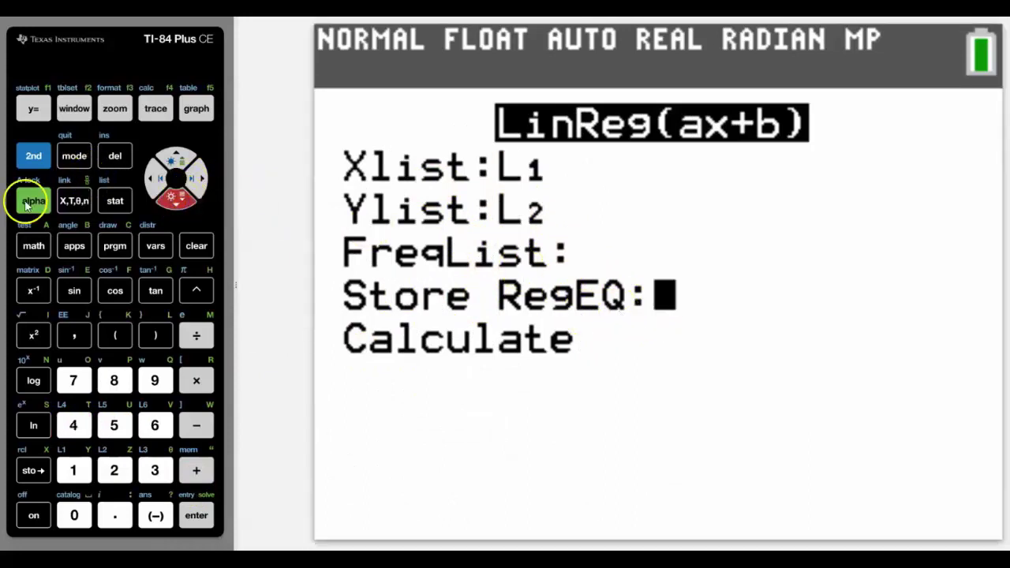
click(154, 109)
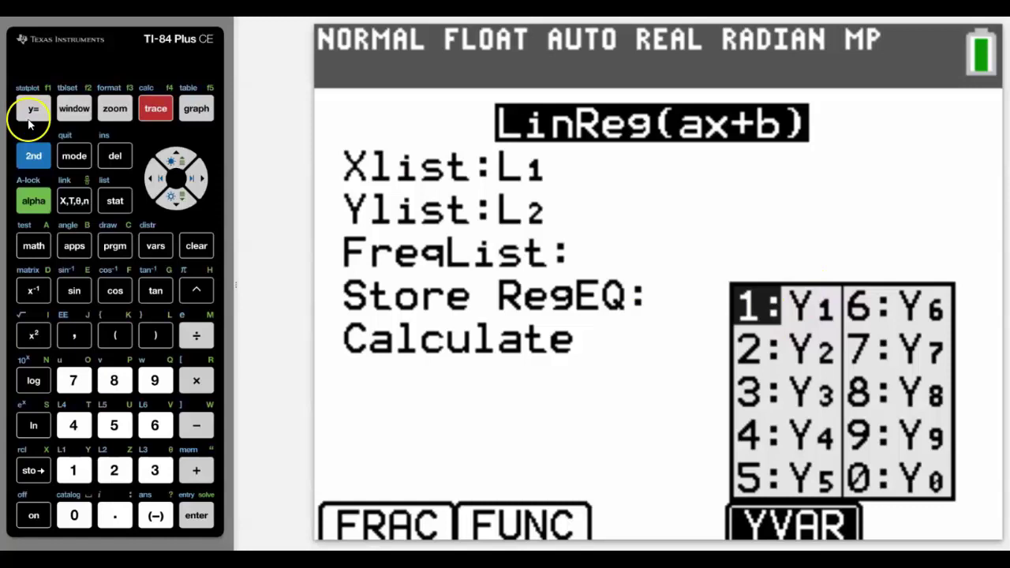
click(197, 517)
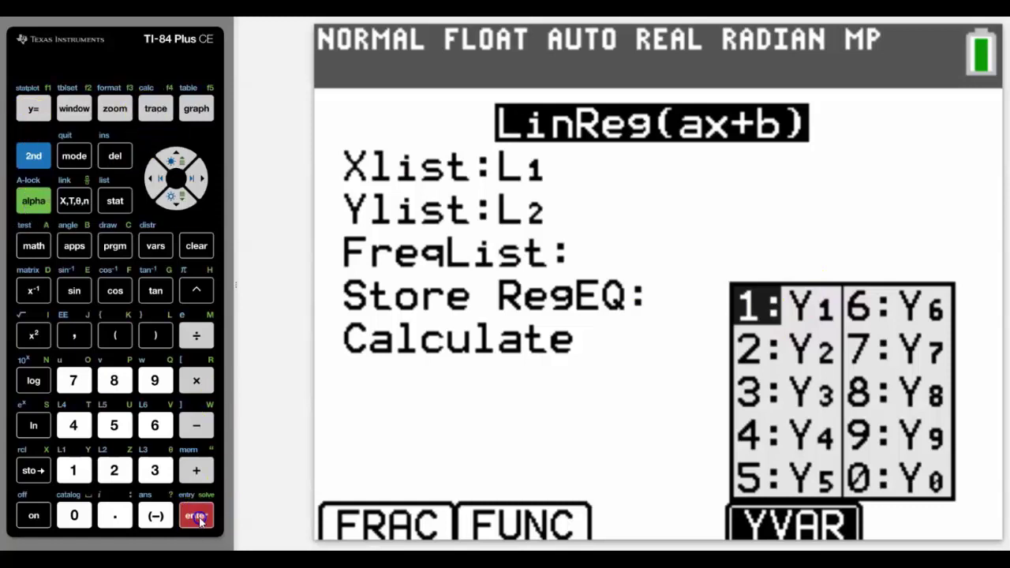
Step: Calculate the regression (r²=0.9763102372) and view its equation stored in Y1
click(186, 525)
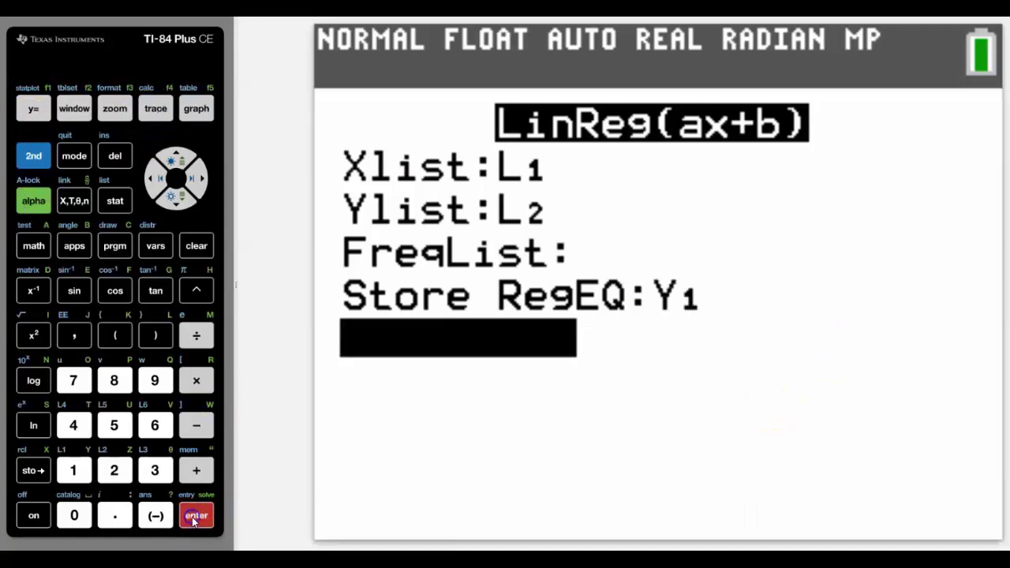
click(186, 525)
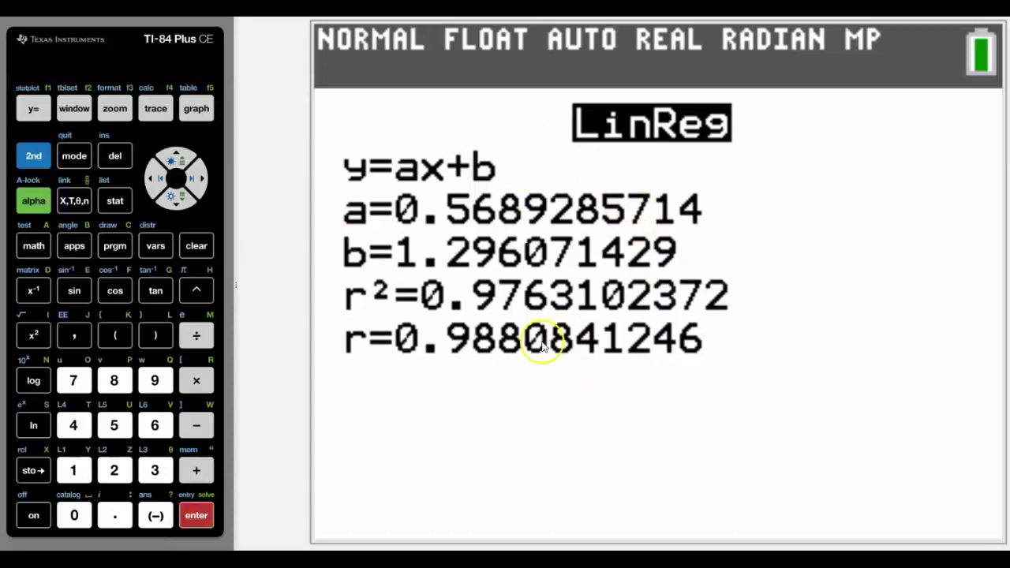
click(34, 109)
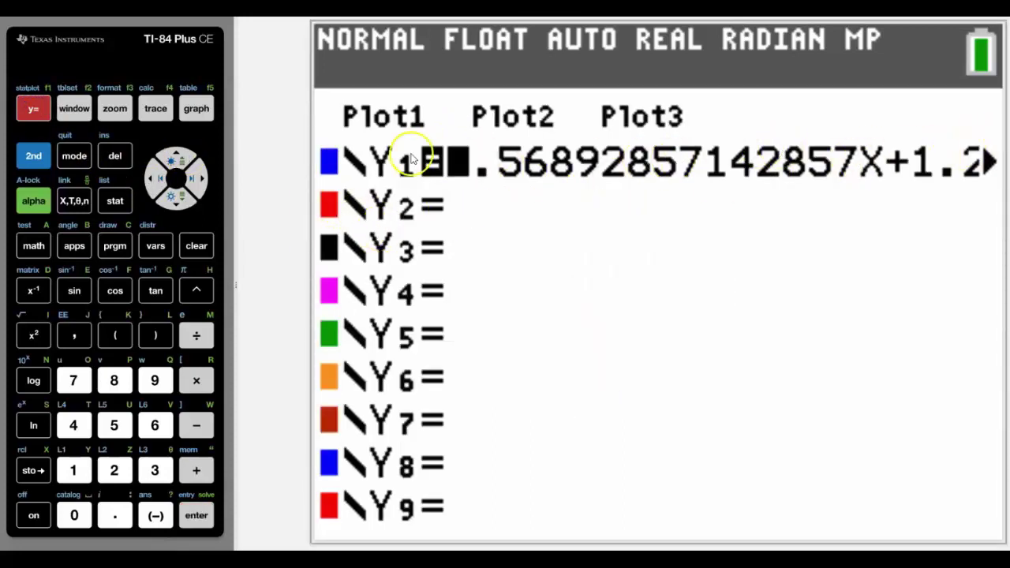
Step: Back on the home screen, recall coefficient a from VARS Statistics EQ, showing 0.5689285714
click(33, 156)
click(83, 158)
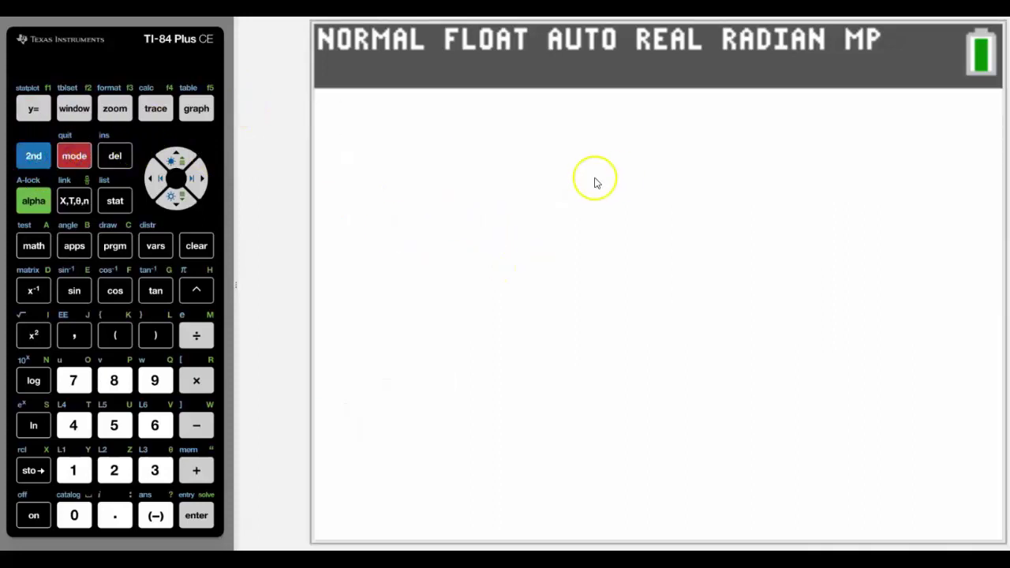
click(155, 245)
click(114, 426)
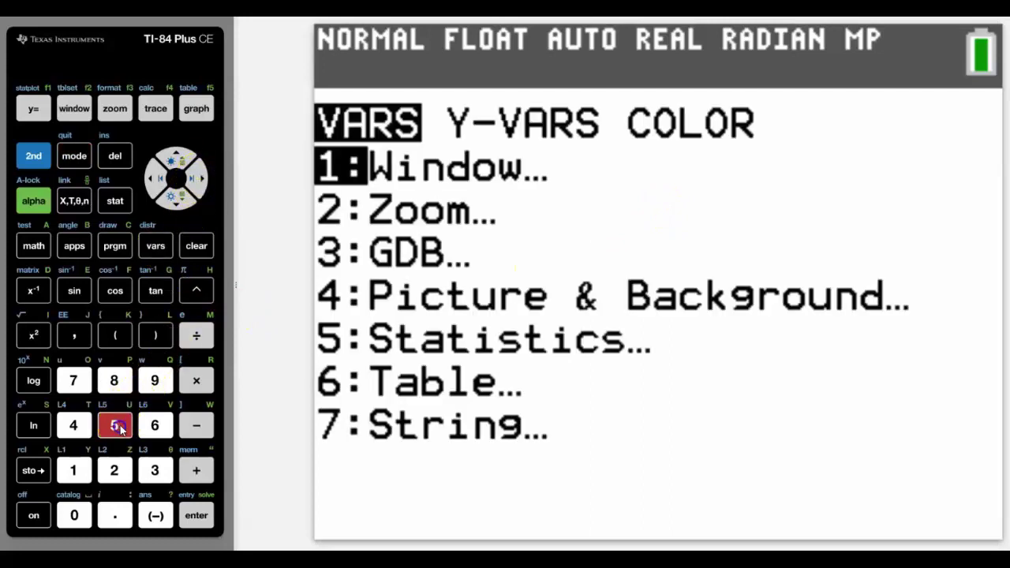
click(192, 179)
click(192, 180)
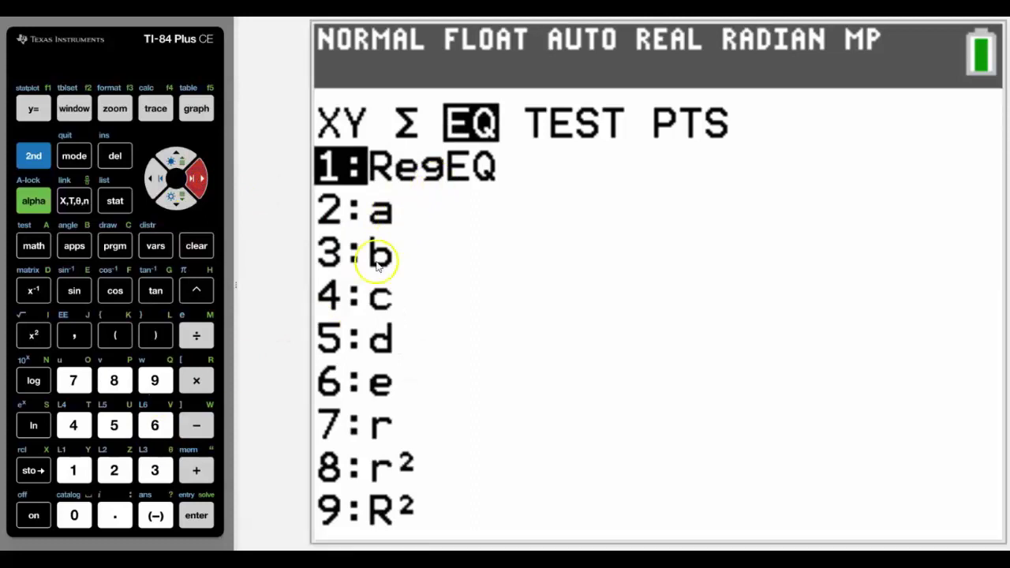
click(115, 471)
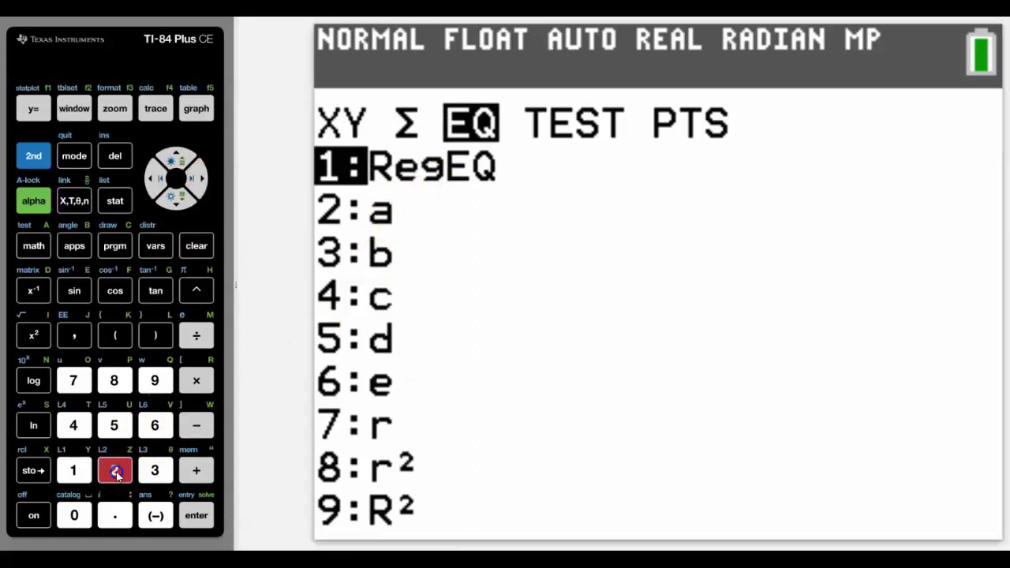
click(197, 516)
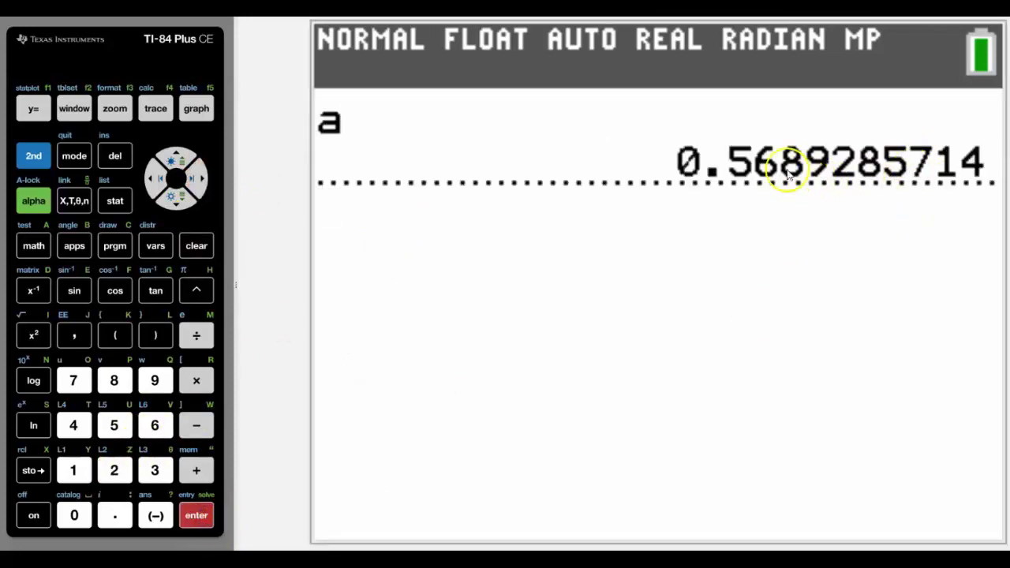